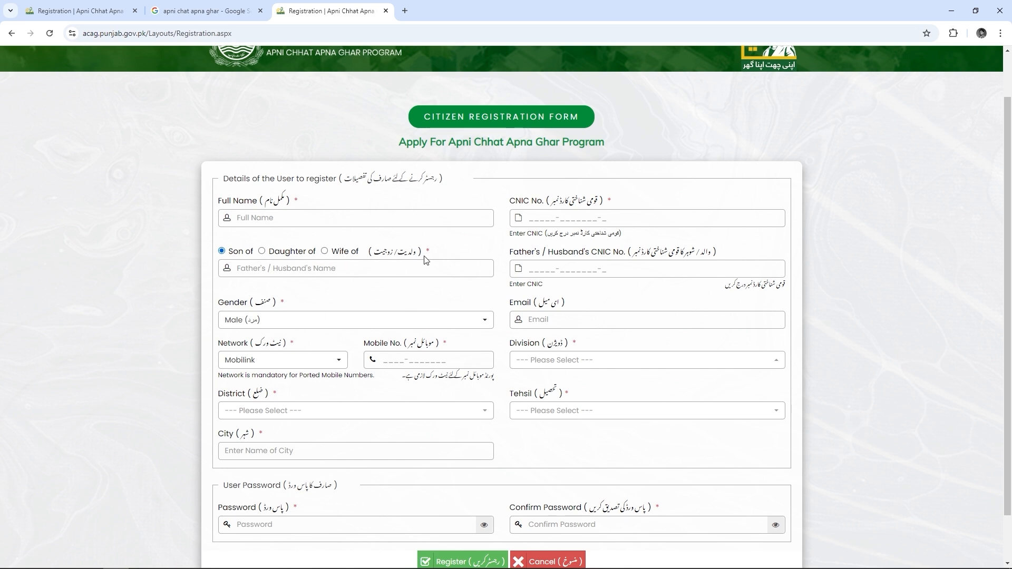
left_click_drag(508, 243, 784, 296)
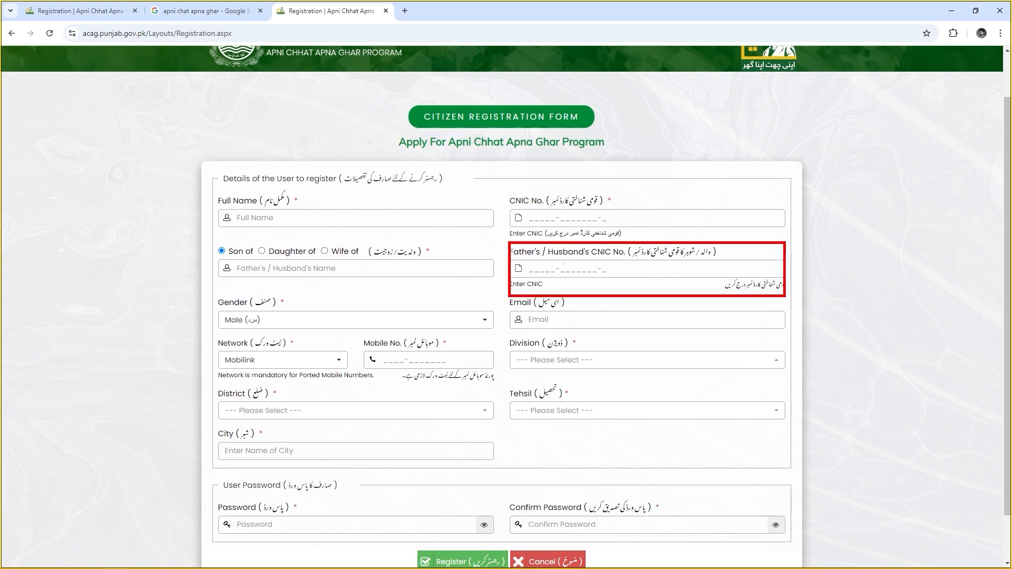
left_click_drag(213, 285, 497, 354)
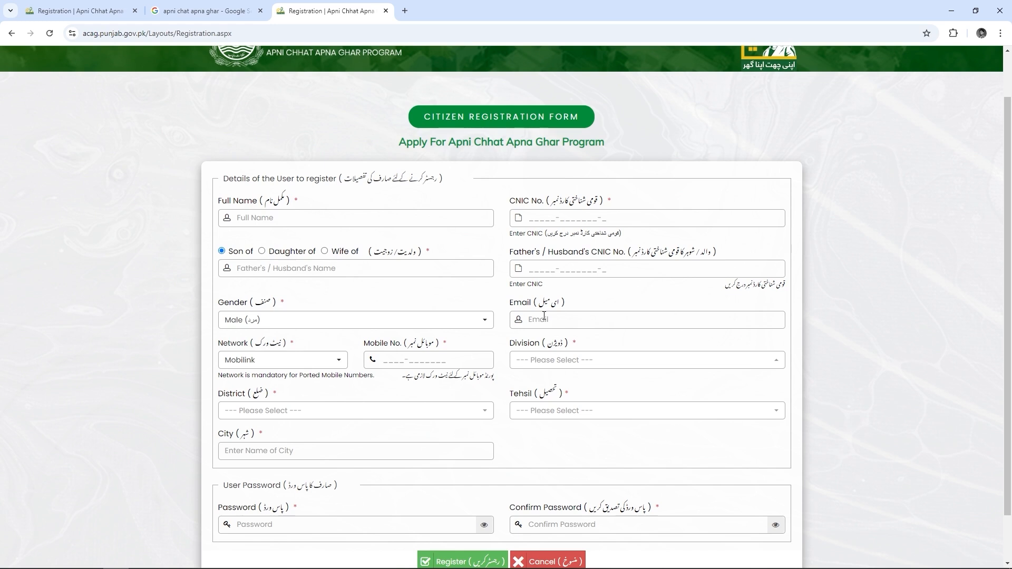
scroll(544, 316, "down", 1)
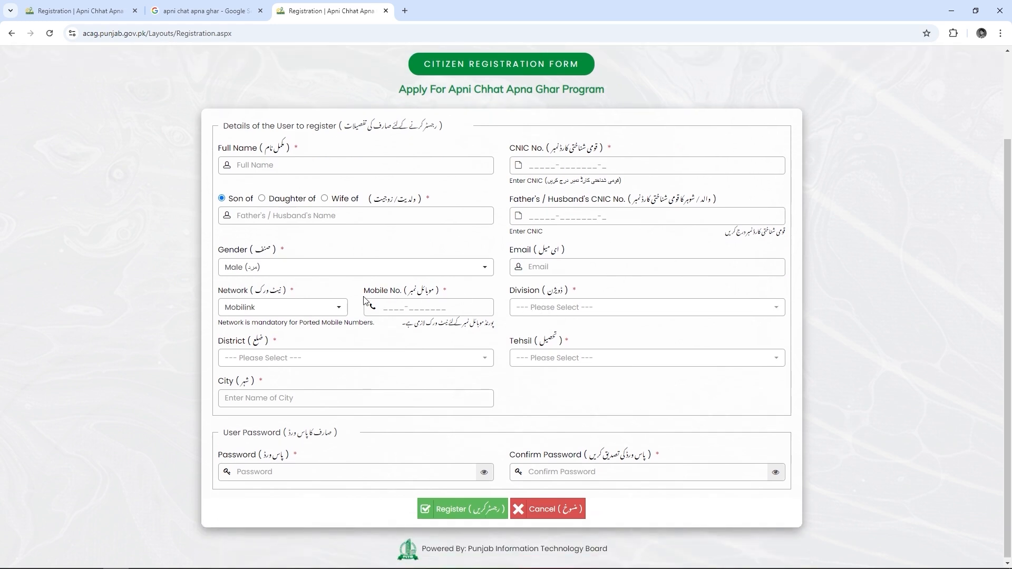
key("ctrl+2")
left_click_drag(220, 280, 494, 339)
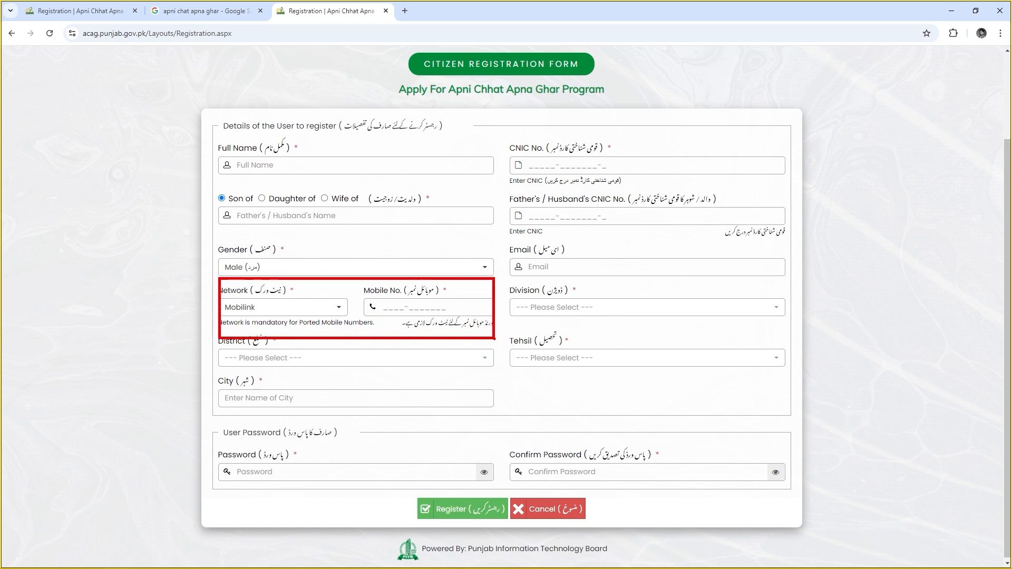
key("Escape")
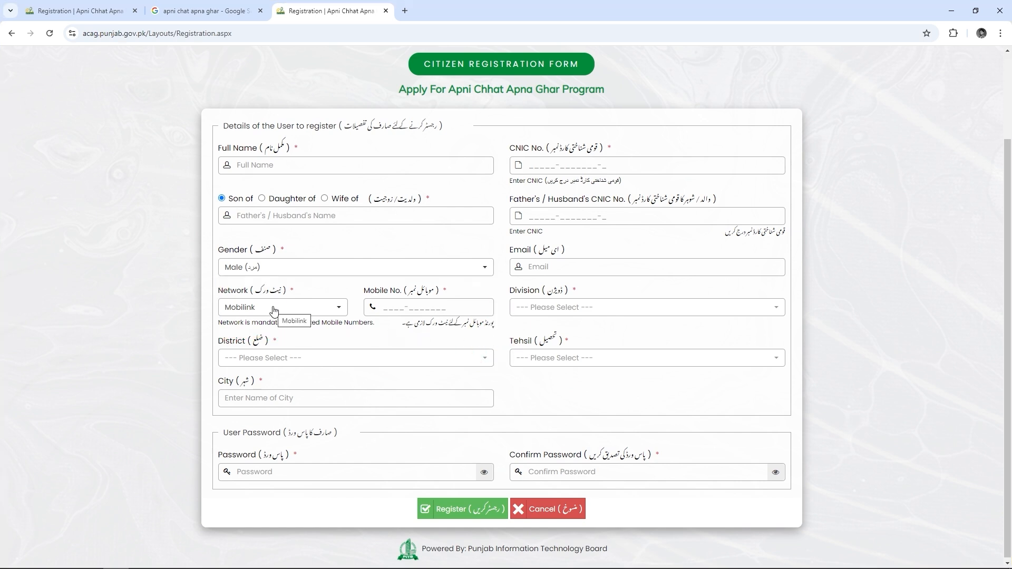
left_click(274, 311)
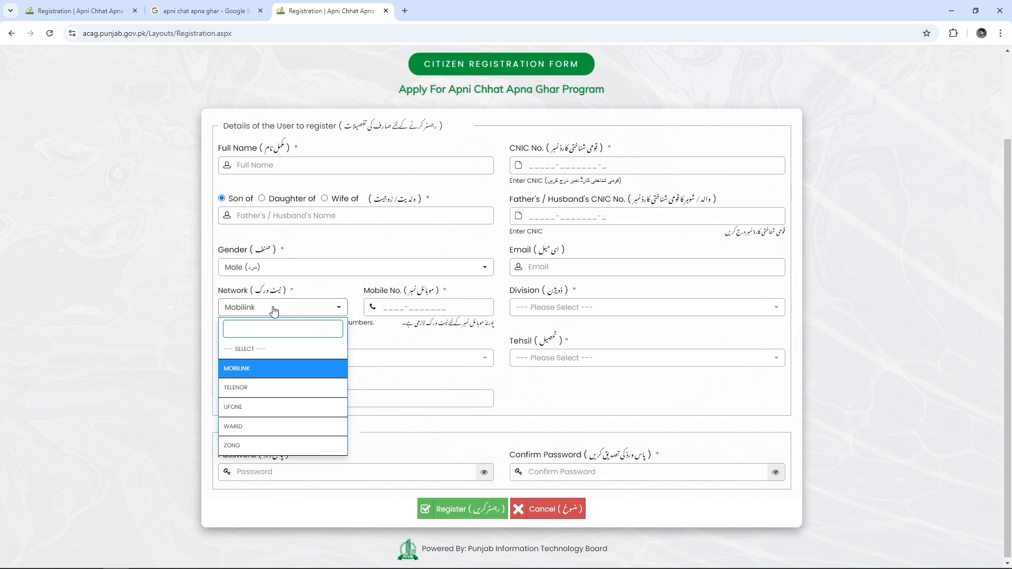
left_click(274, 311)
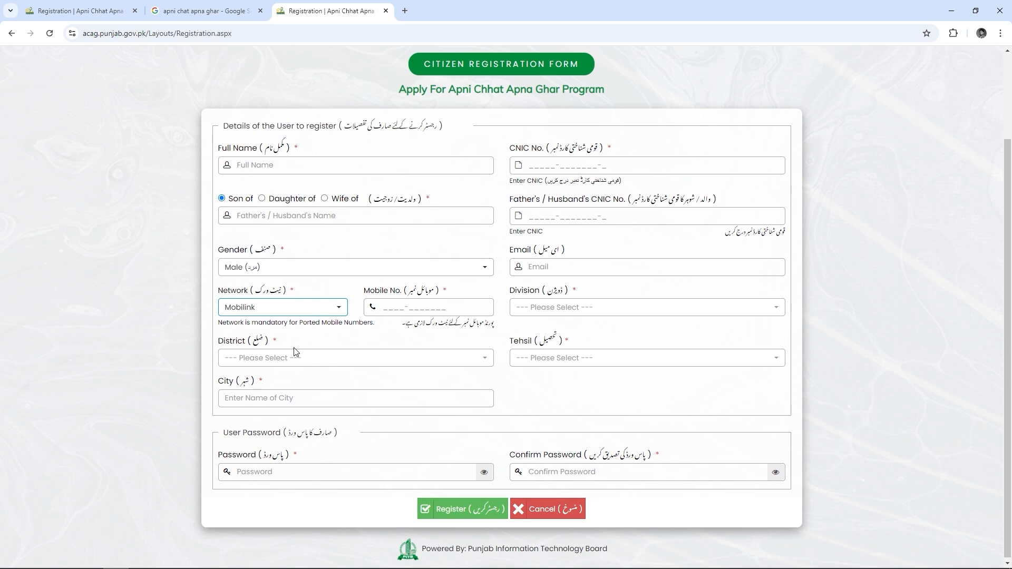
mouse_move(220, 326)
left_mouse_down()
mouse_move(368, 364)
mouse_move(494, 373)
left_mouse_up()
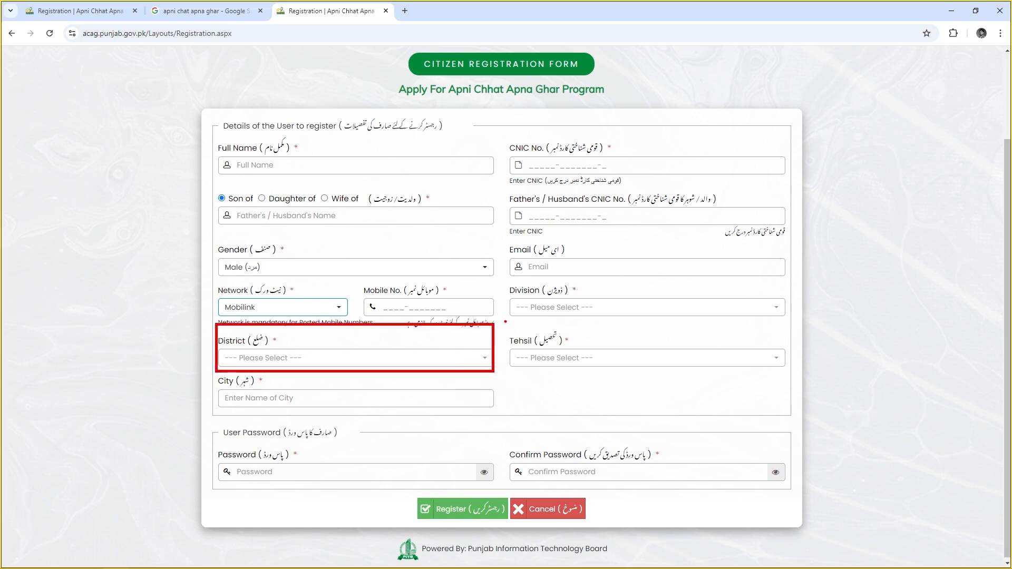
mouse_move(504, 320)
left_mouse_down()
mouse_move(660, 361)
mouse_move(786, 378)
left_mouse_up()
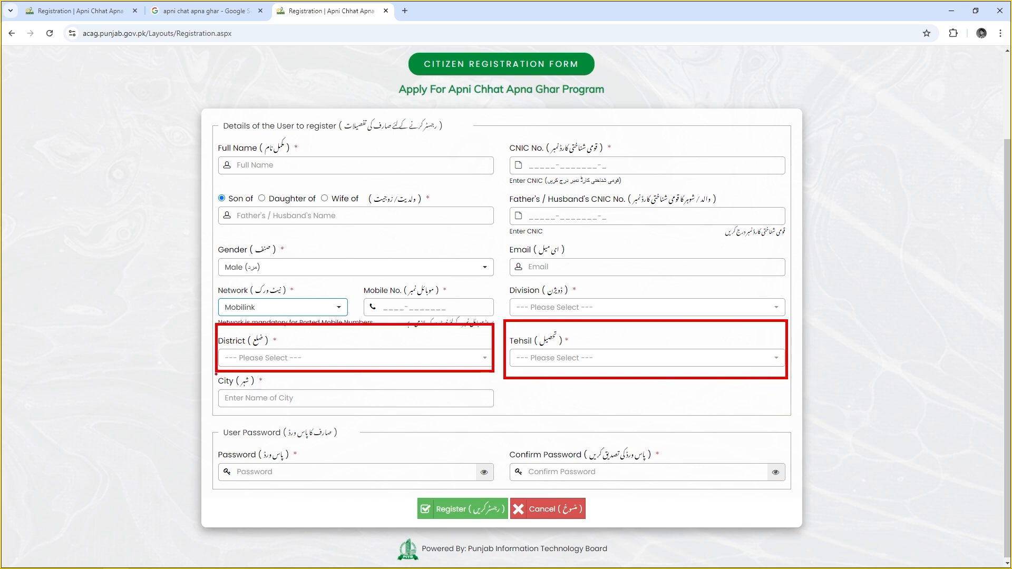
mouse_move(217, 374)
left_mouse_down()
mouse_move(337, 406)
mouse_move(499, 418)
left_mouse_up()
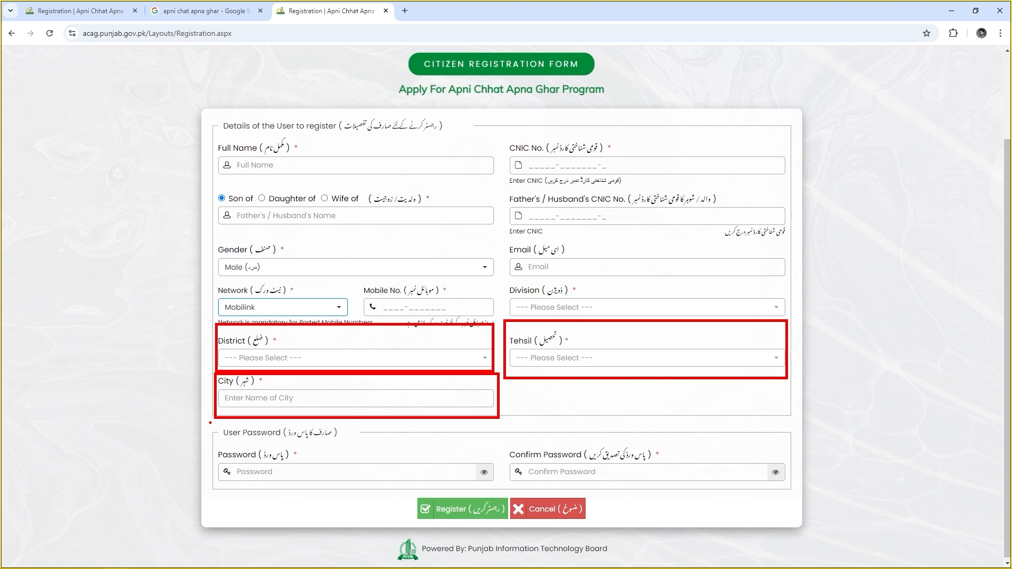
mouse_move(210, 422)
left_mouse_down()
mouse_move(713, 517)
mouse_move(793, 520)
left_mouse_up()
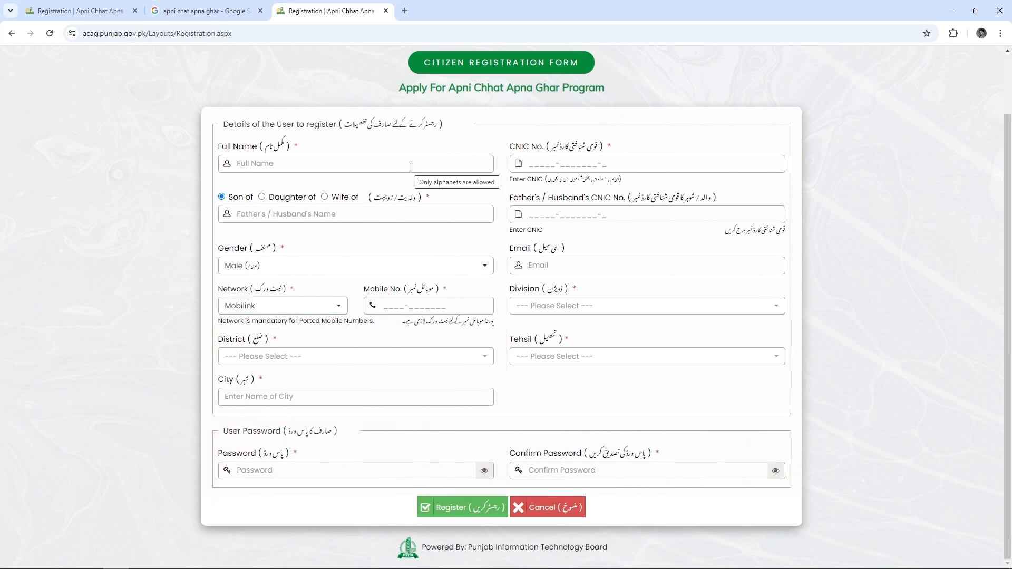
Enter the applicant's full name, CNIC number, father's name and mobile number
left_click(411, 167)
type("...")
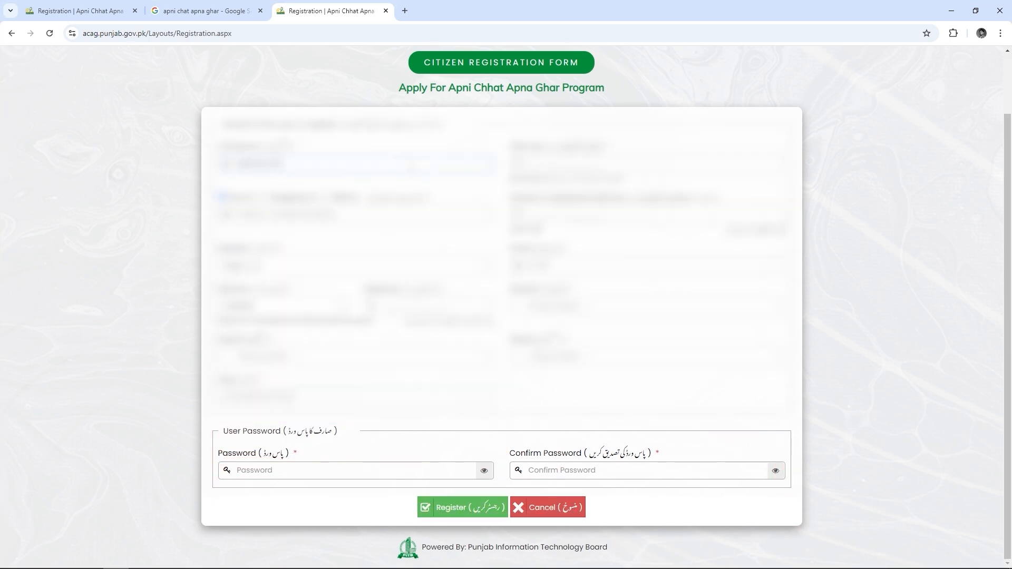
key("Tab")
type("......")
left_click(373, 213)
type("...")
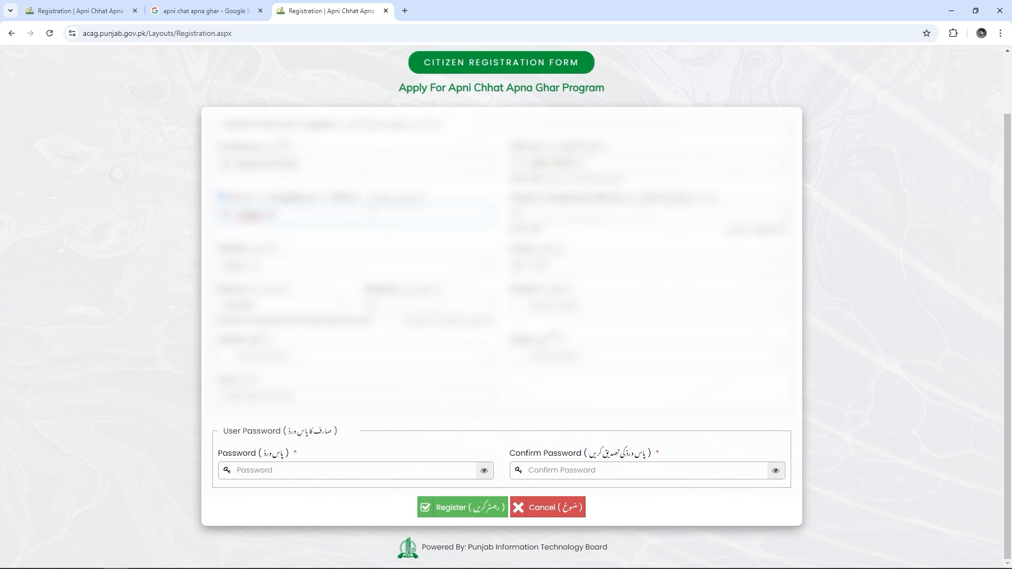
key("Tab")
type("......")
left_click(341, 270)
Choose the applicant's division, district and tehsil, and enter the city
left_click(303, 306)
left_click(429, 305)
type("...")
left_click(576, 310)
left_click(535, 464)
left_click(311, 358)
left_click(292, 458)
left_click(549, 358)
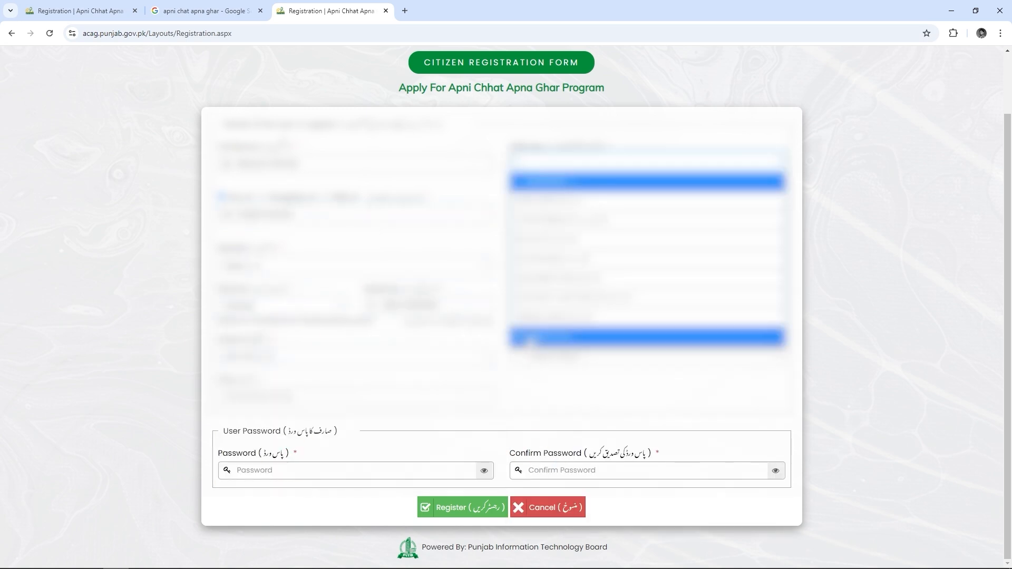
left_click(531, 339)
left_click(325, 400)
type("...")
Set and confirm the account password, then register the account
left_click(296, 469)
type("...........")
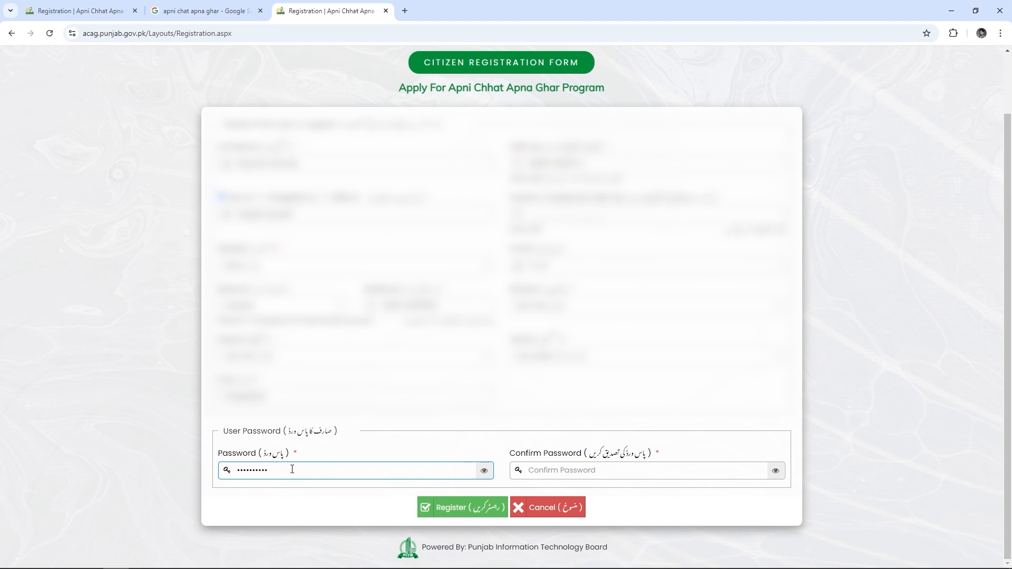
left_click(555, 469)
type("...........")
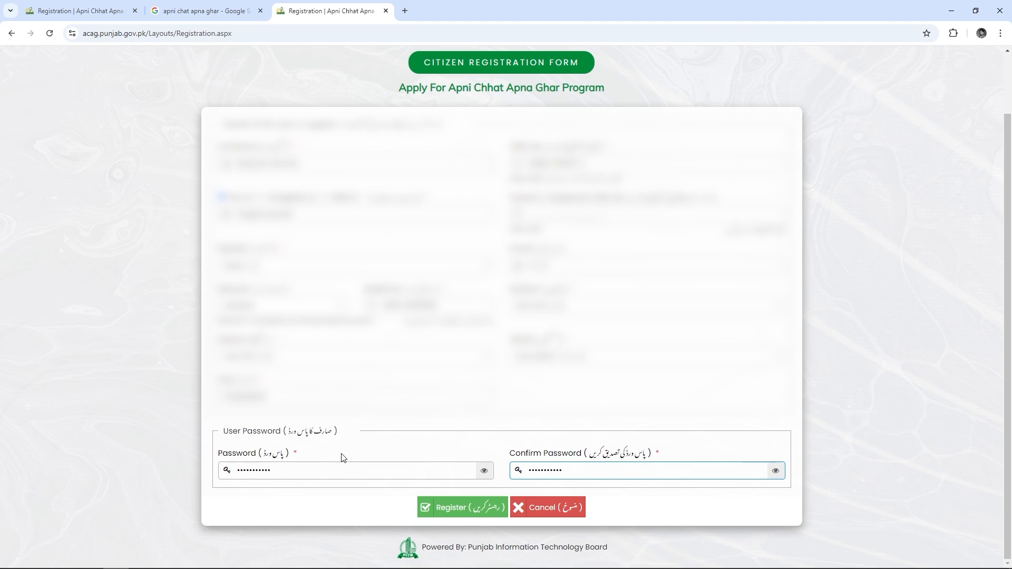
left_click(459, 507)
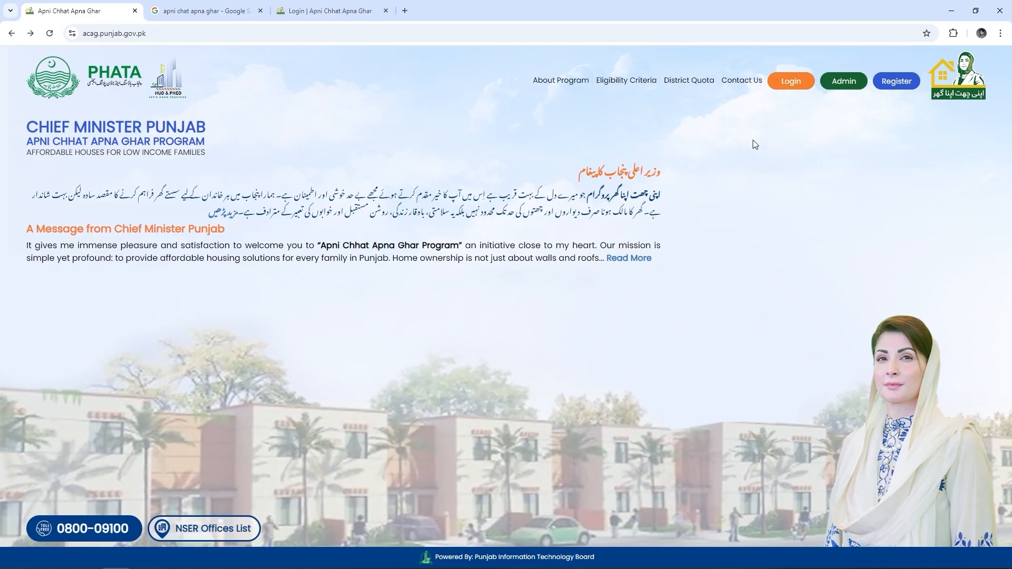
Go to the Login page from the portal's home page
left_click(796, 86)
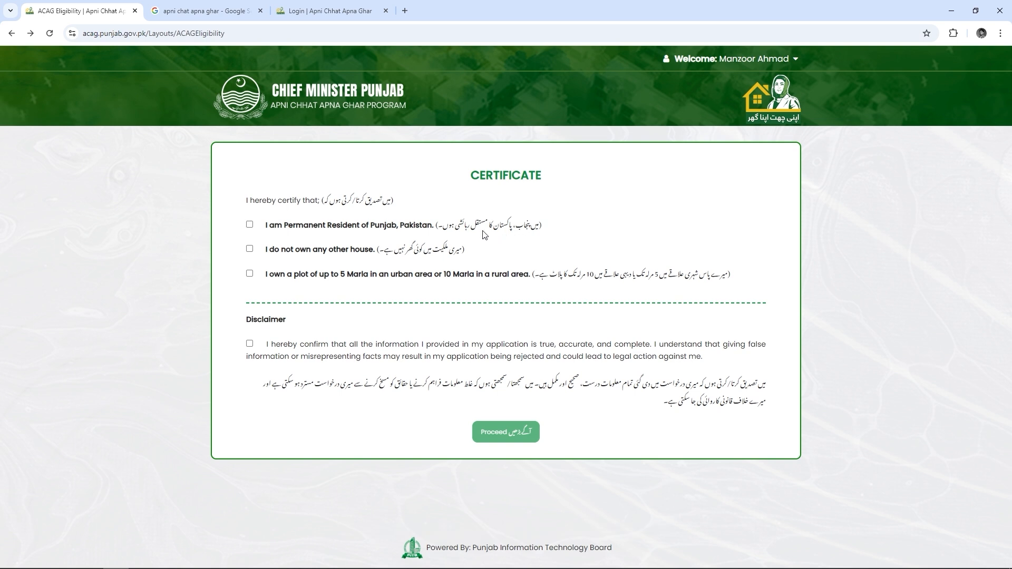
Certify Punjab residence, no other house and a plot up to 5 Marla, accept the disclaimer, and proceed
left_click(250, 225)
left_click(250, 249)
left_click(250, 273)
left_click(250, 344)
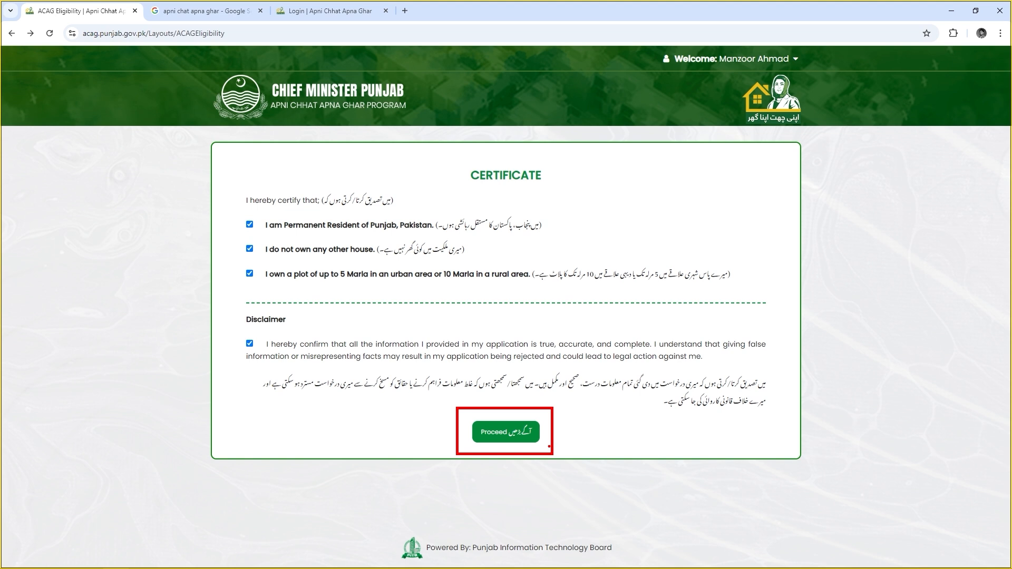
left_click(499, 437)
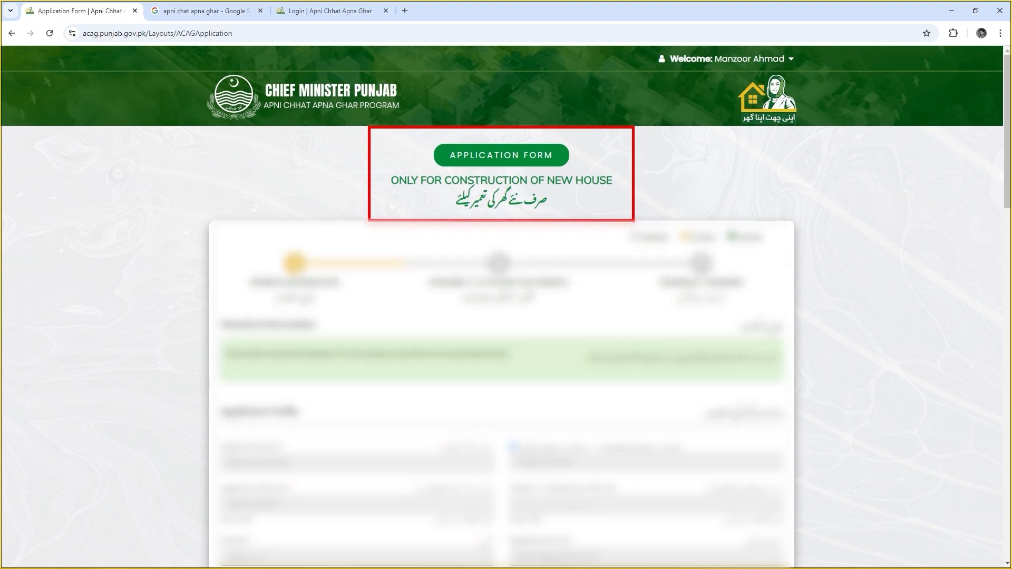
scroll(356, 232, "down", 4)
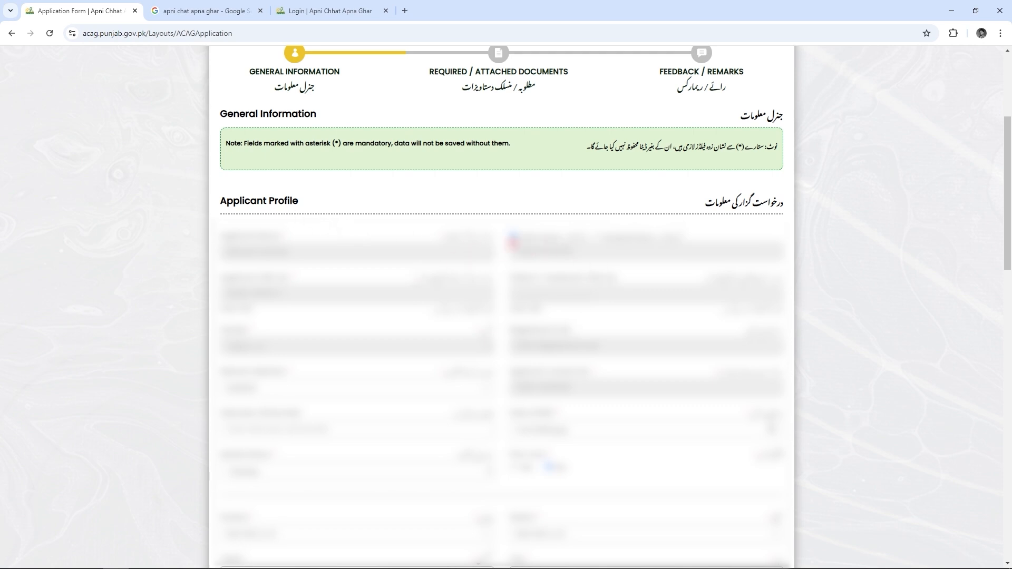
scroll(440, 288, "down", 1)
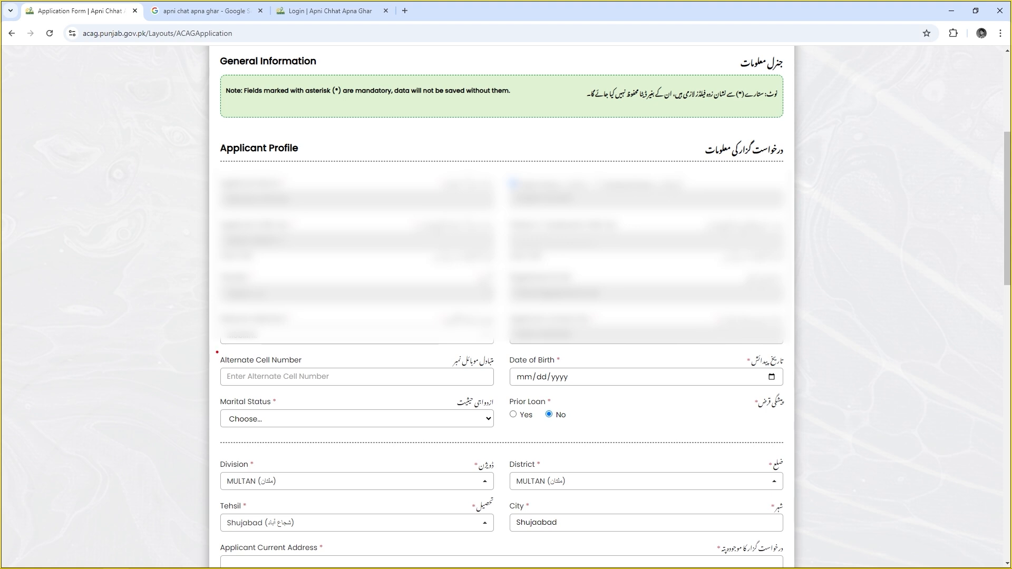
mouse_move(217, 352)
left_mouse_down()
mouse_move(380, 384)
mouse_move(497, 390)
left_mouse_up()
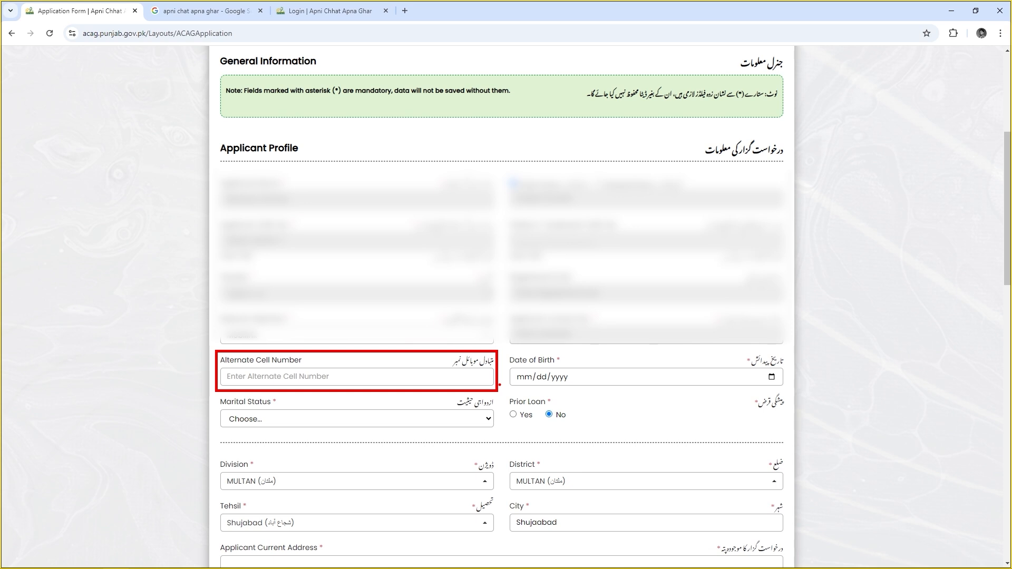
key("Escape")
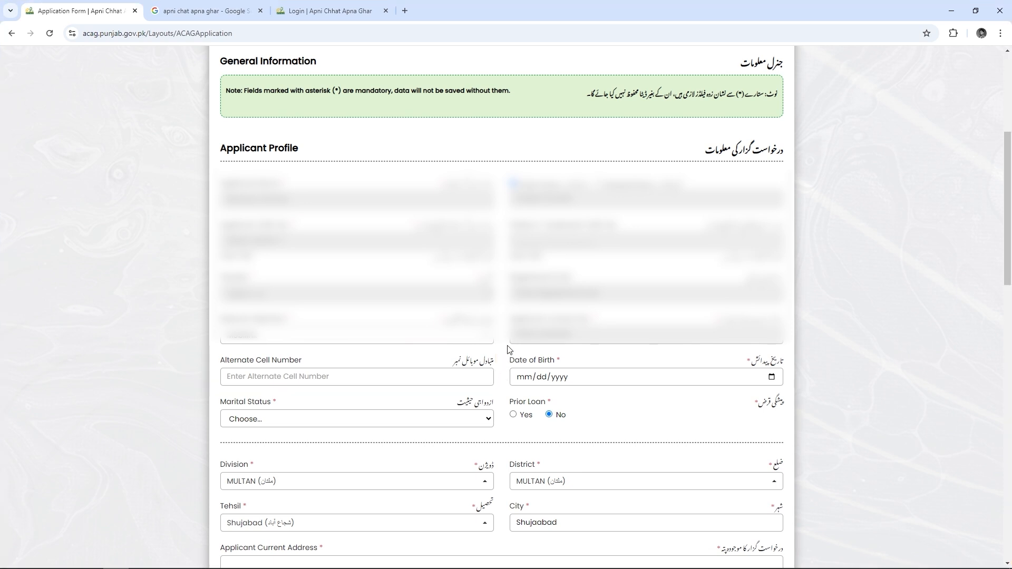
mouse_move(507, 346)
left_mouse_down()
mouse_move(703, 392)
mouse_move(786, 396)
left_mouse_up()
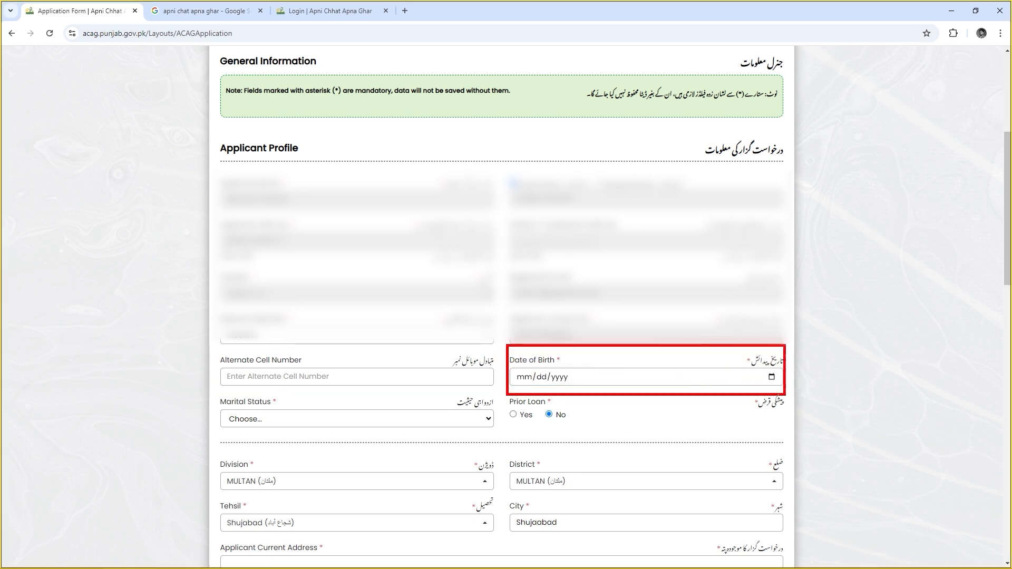
key("Escape")
scroll(714, 387, "down", 1)
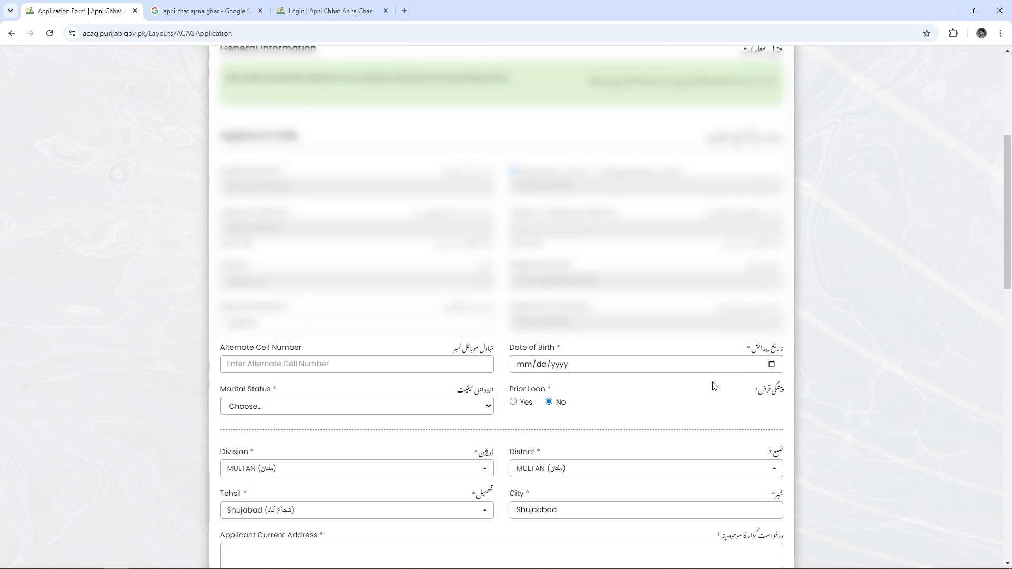
scroll(714, 386, "down", 3)
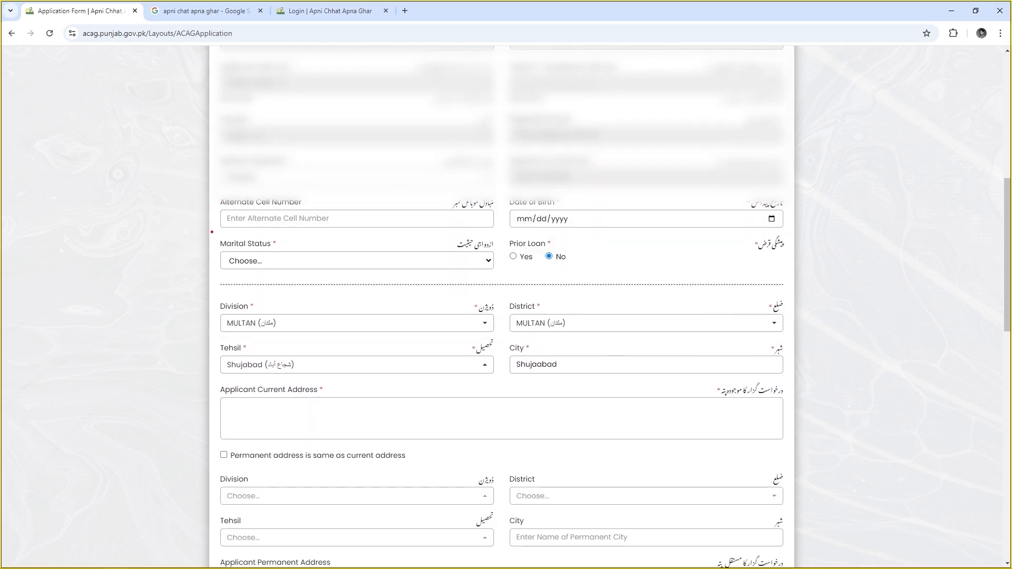
mouse_move(211, 232)
left_mouse_down()
mouse_move(263, 253)
mouse_move(499, 278)
left_mouse_up()
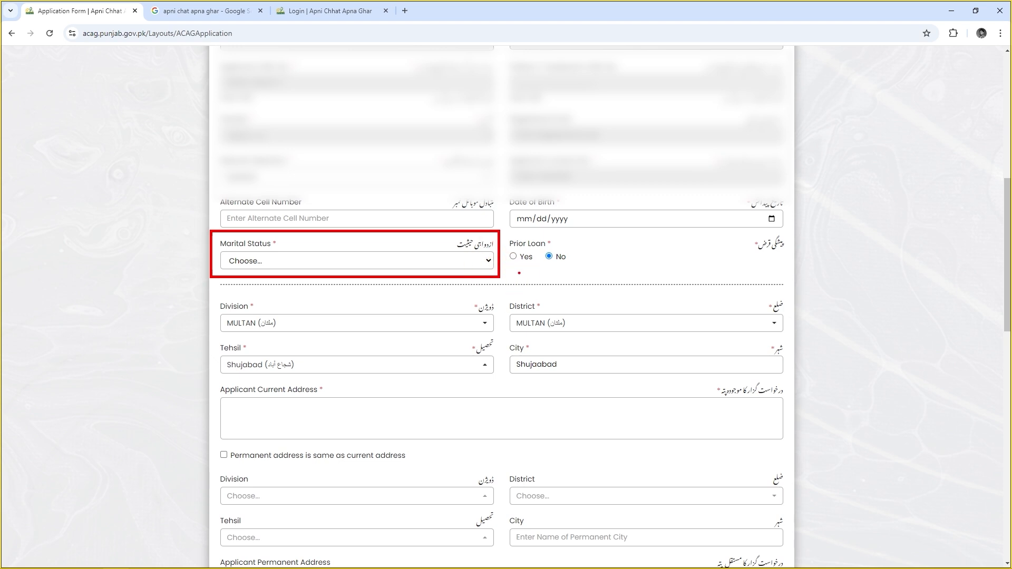
key("Escape")
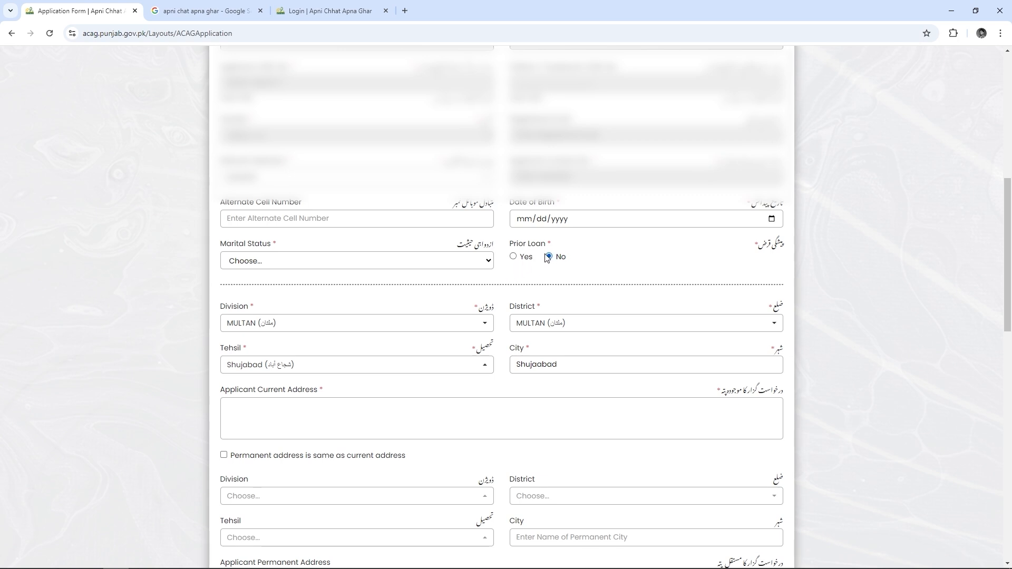
scroll(364, 235, "down", 3)
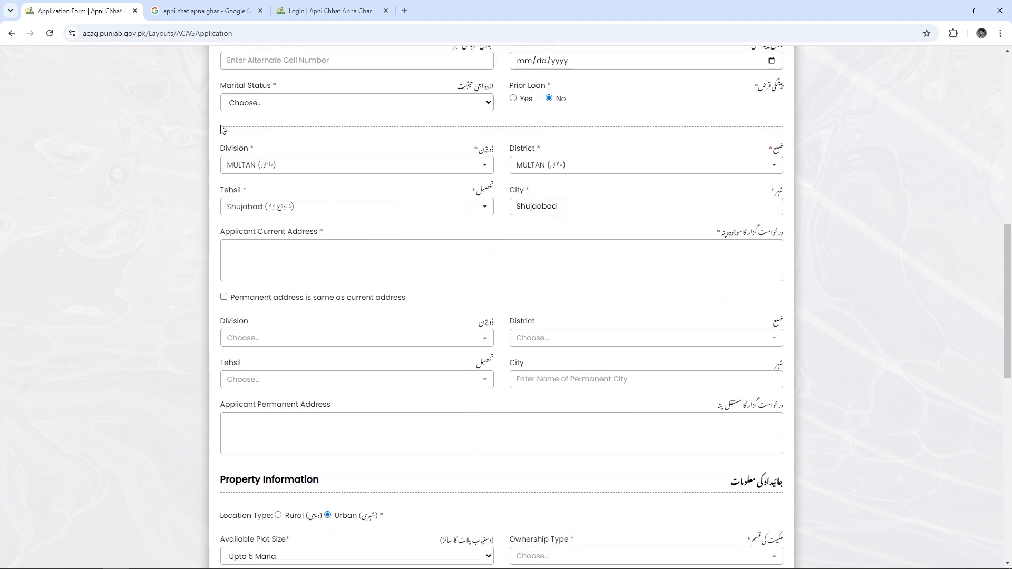
Under Property Information, choose Upto 5 Marla as Available Plot Size, leaving Ownership Type unchanged
mouse_move(219, 126)
left_mouse_down()
mouse_move(592, 381)
mouse_move(775, 453)
left_mouse_up()
key("Escape")
scroll(436, 264, "down", 2)
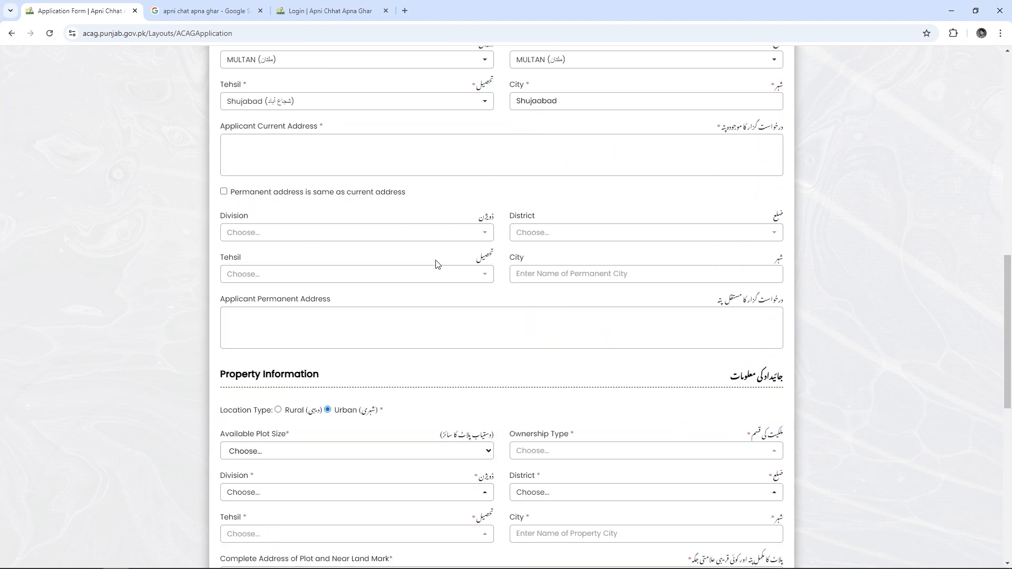
scroll(437, 264, "down", 2)
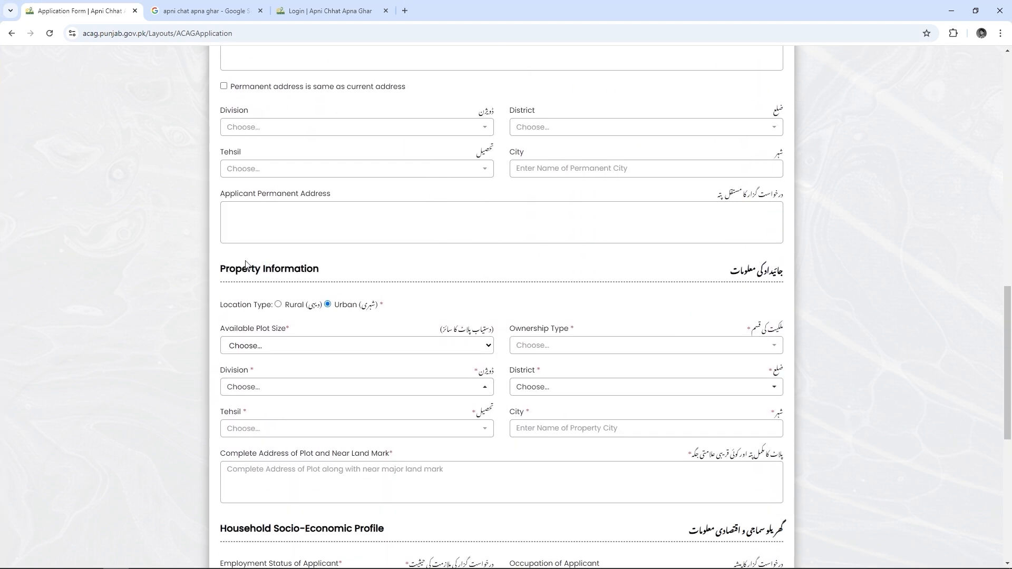
mouse_move(216, 250)
left_mouse_down()
mouse_move(632, 480)
mouse_move(764, 481)
mouse_move(786, 510)
left_mouse_up()
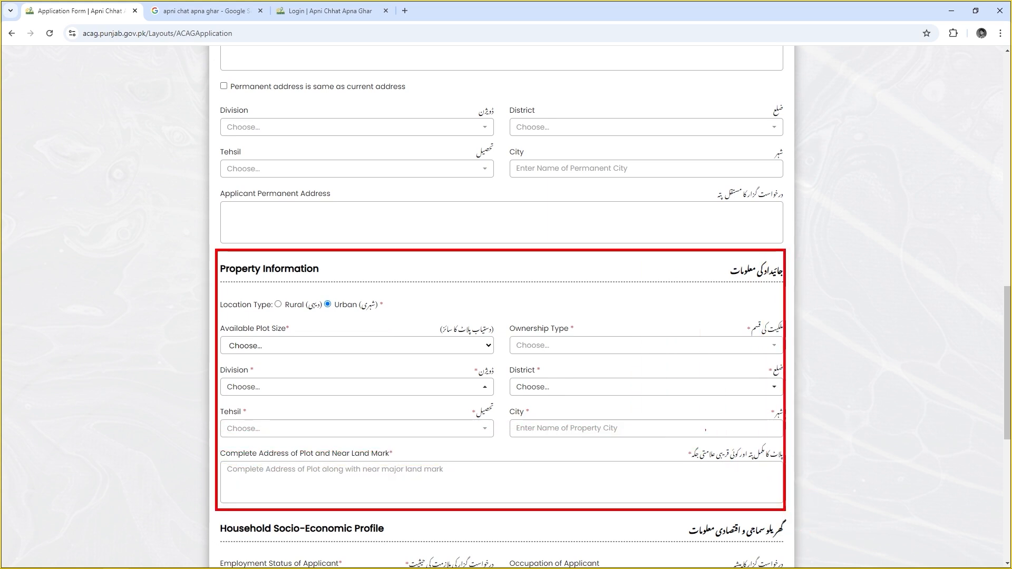
key("Escape")
scroll(628, 393, "down", 1)
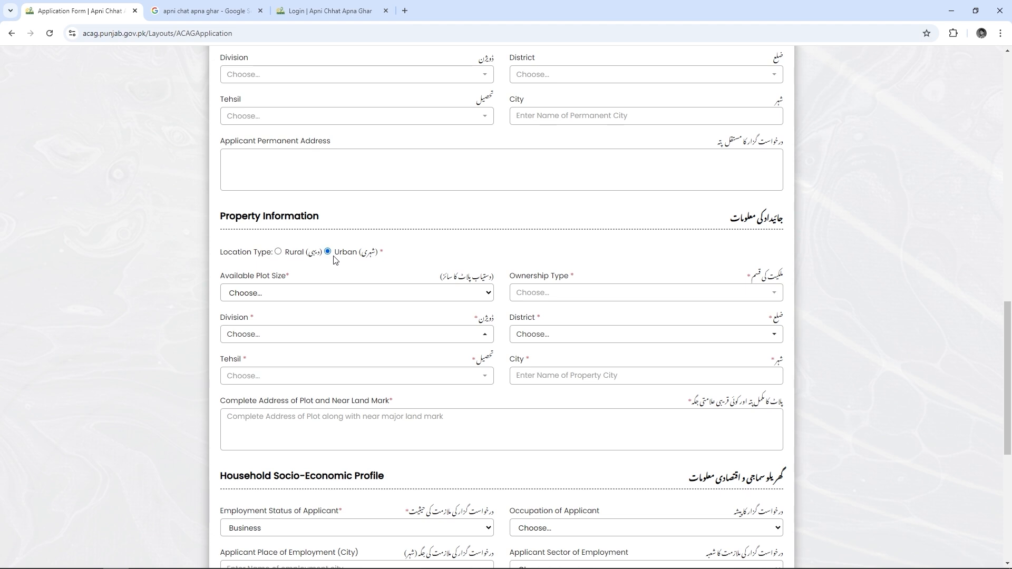
scroll(282, 251, "down", 2)
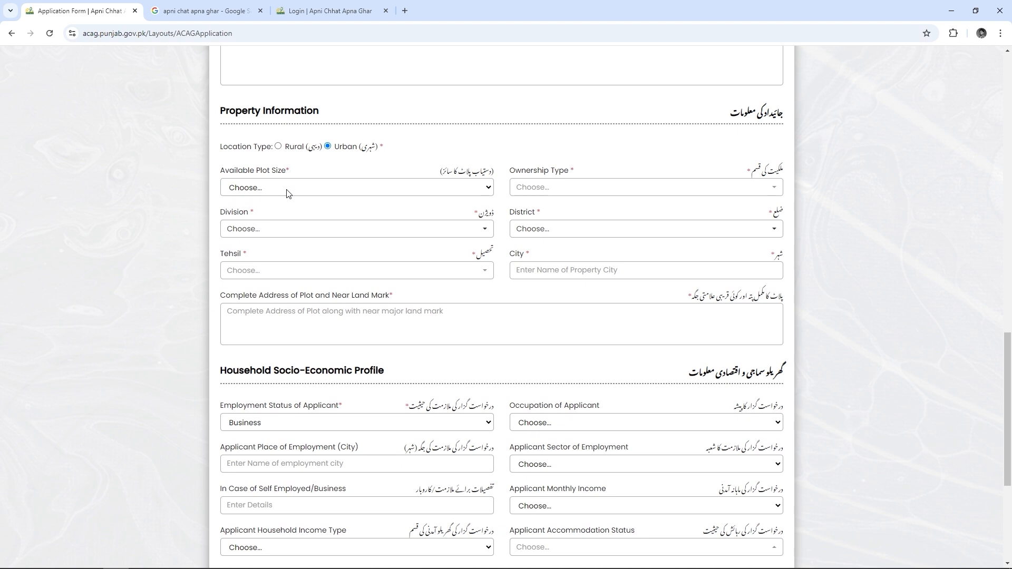
left_click(287, 189)
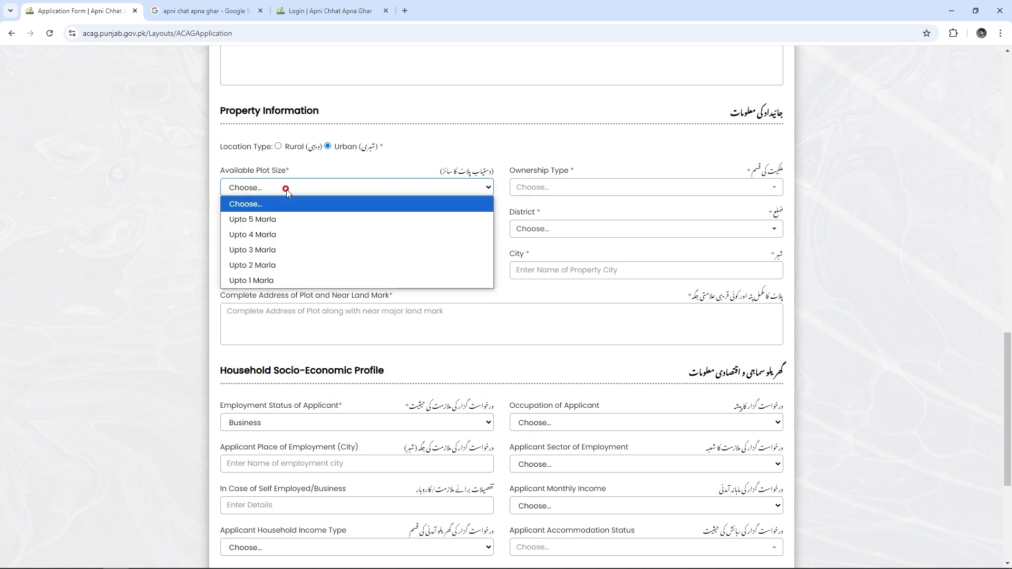
left_click(280, 220)
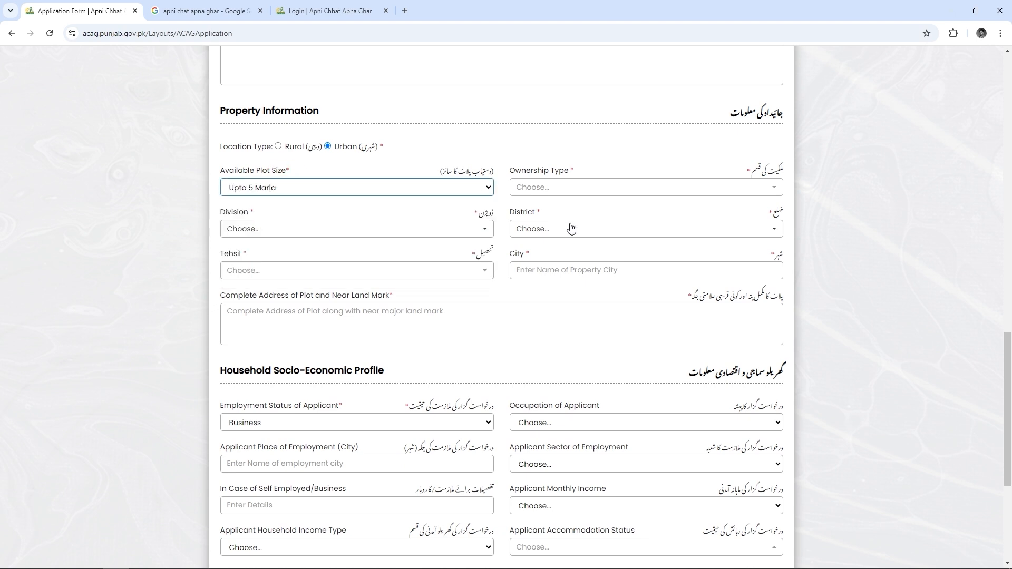
left_click(595, 198)
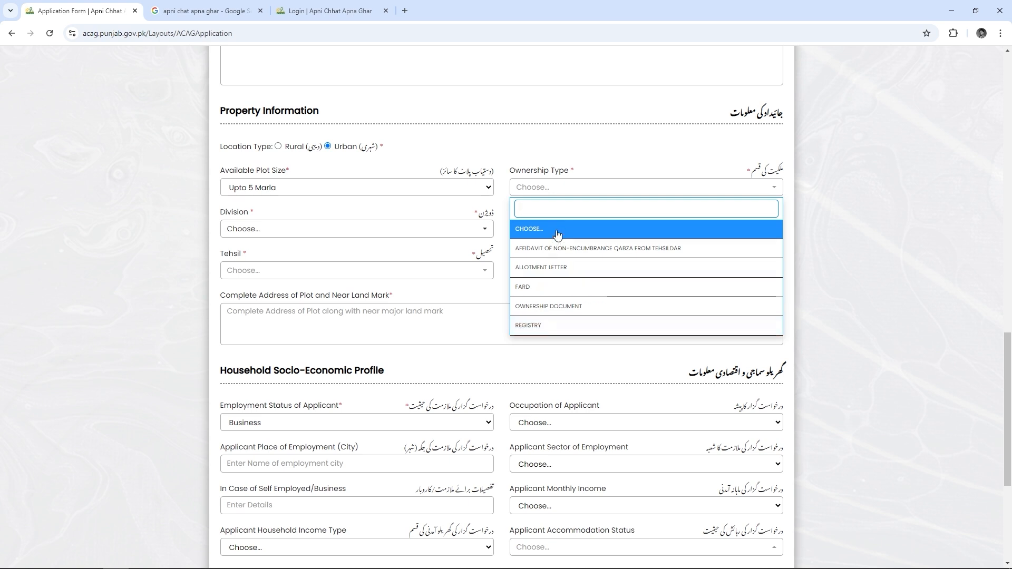
left_click(449, 211)
scroll(449, 213, "down", 1)
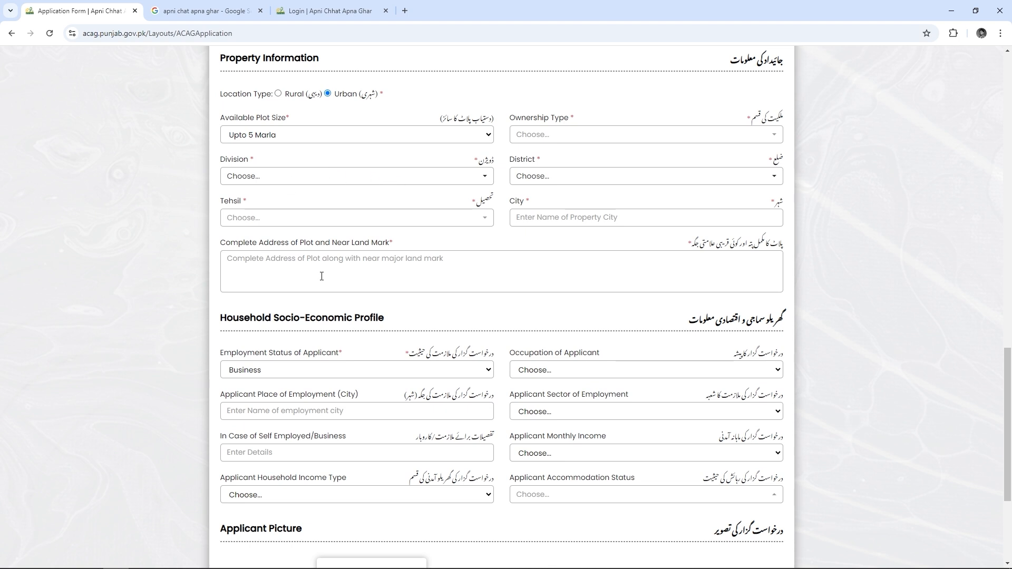
Keep Business as employment status and choose Retail and Sales as the applicant's occupation
scroll(326, 269, "down", 3)
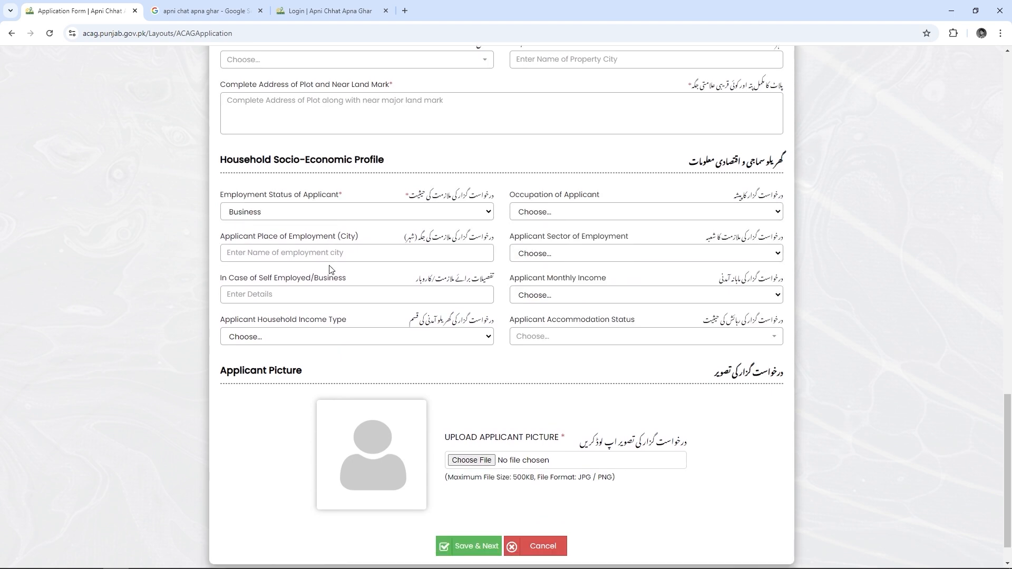
scroll(331, 269, "down", 1)
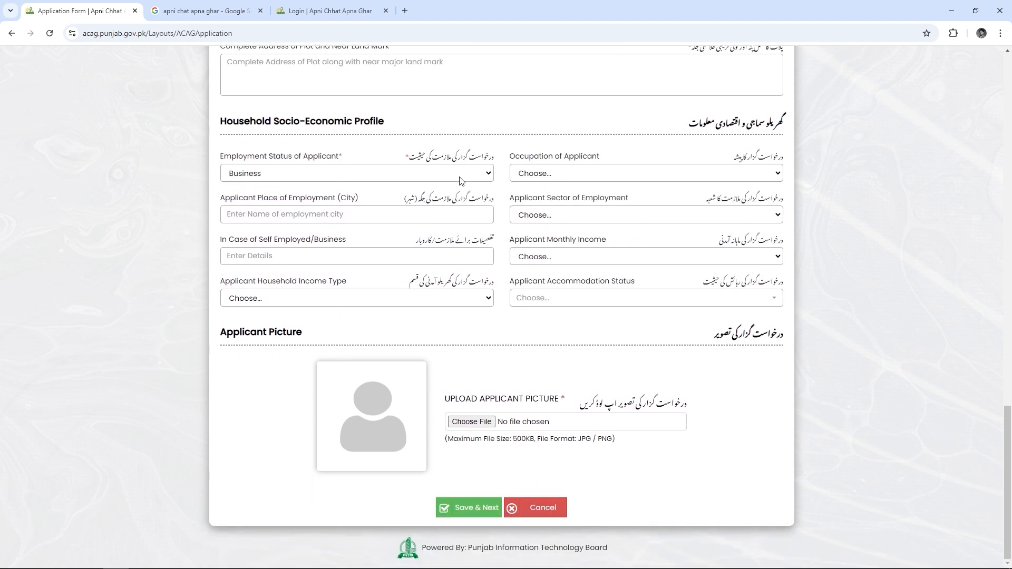
left_click(377, 178)
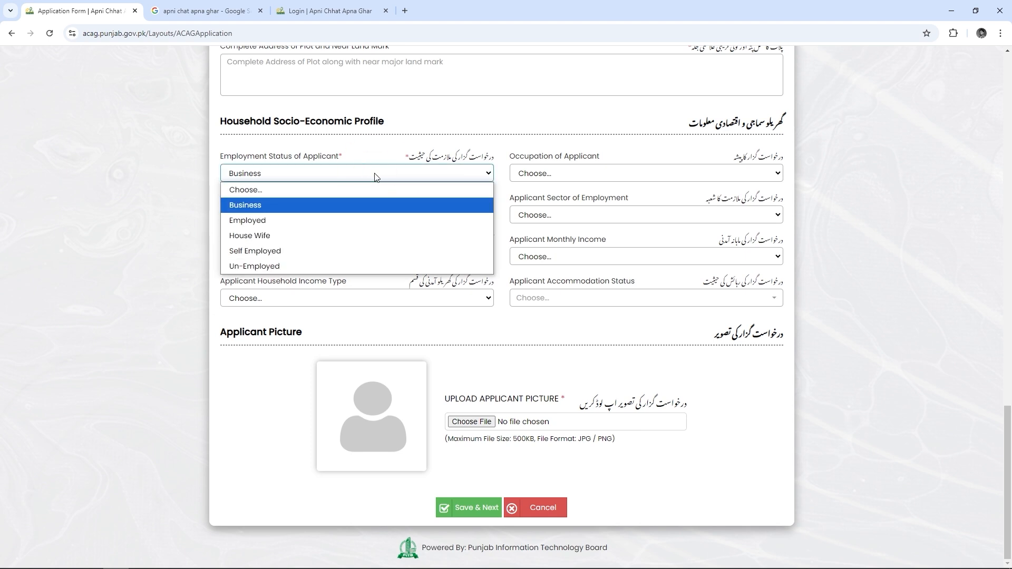
left_click(318, 206)
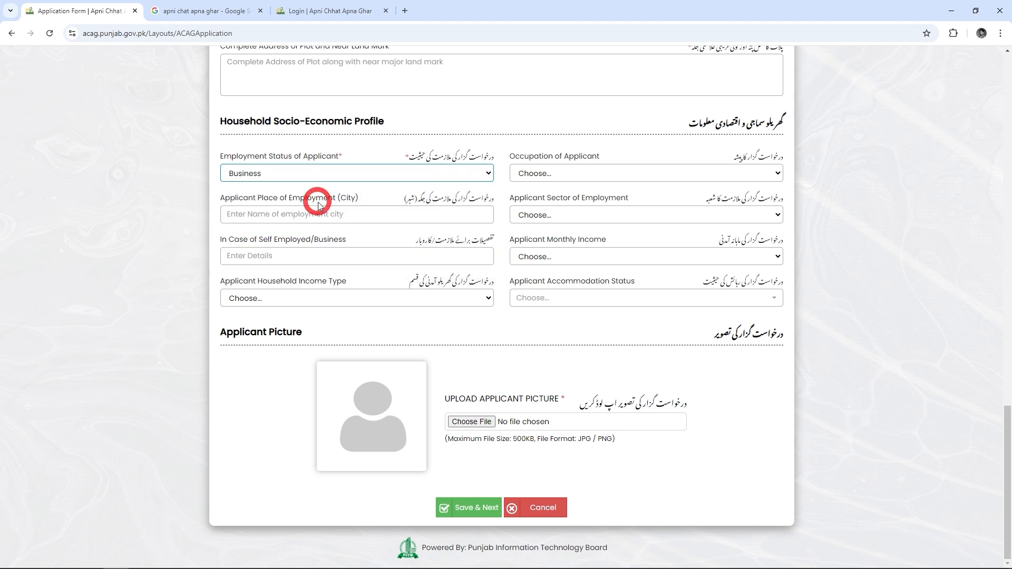
left_click(664, 174)
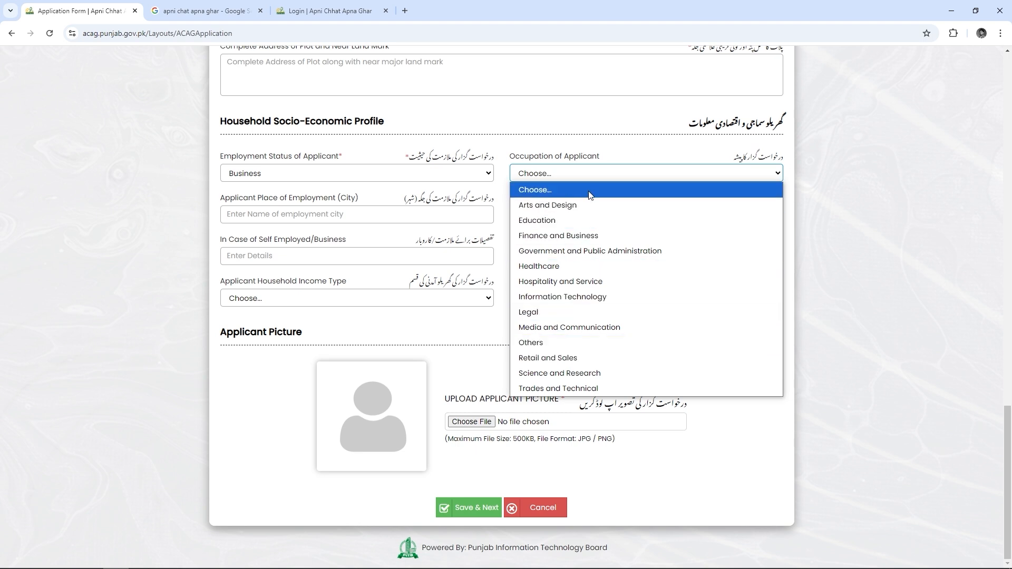
left_click(581, 362)
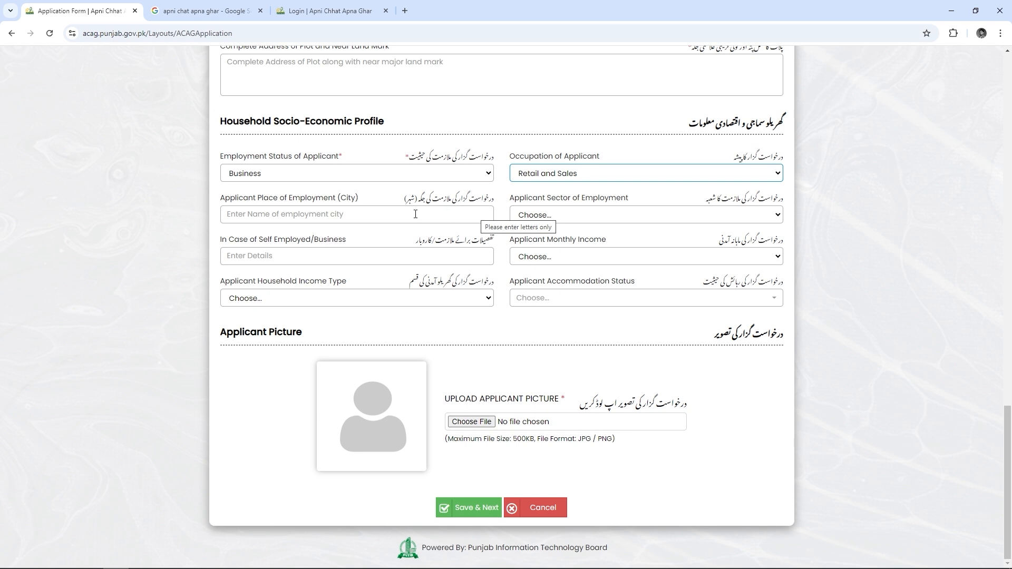
Review the sector, monthly income, household income and accommodation options without changing them
left_click(396, 213)
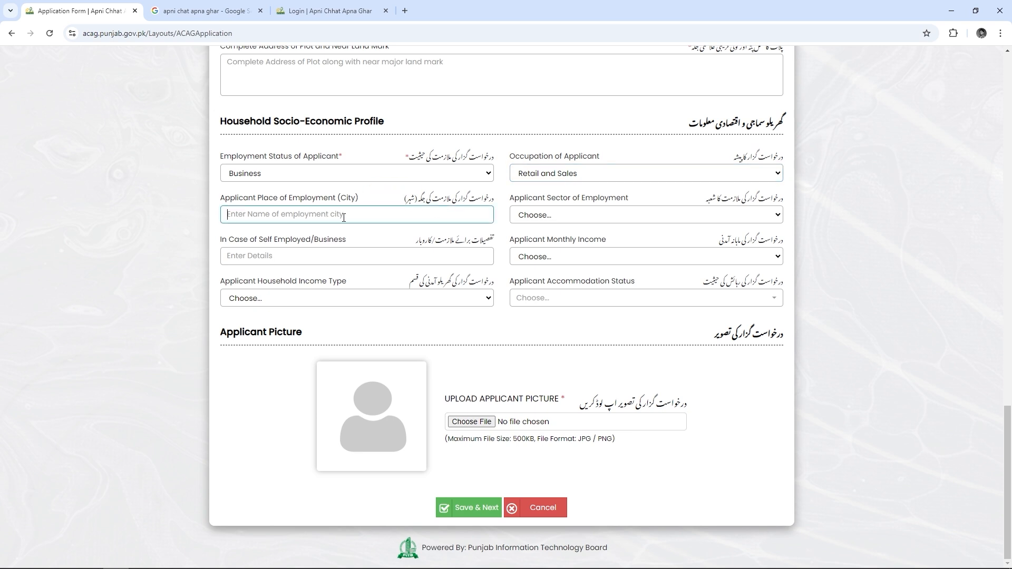
left_click(720, 214)
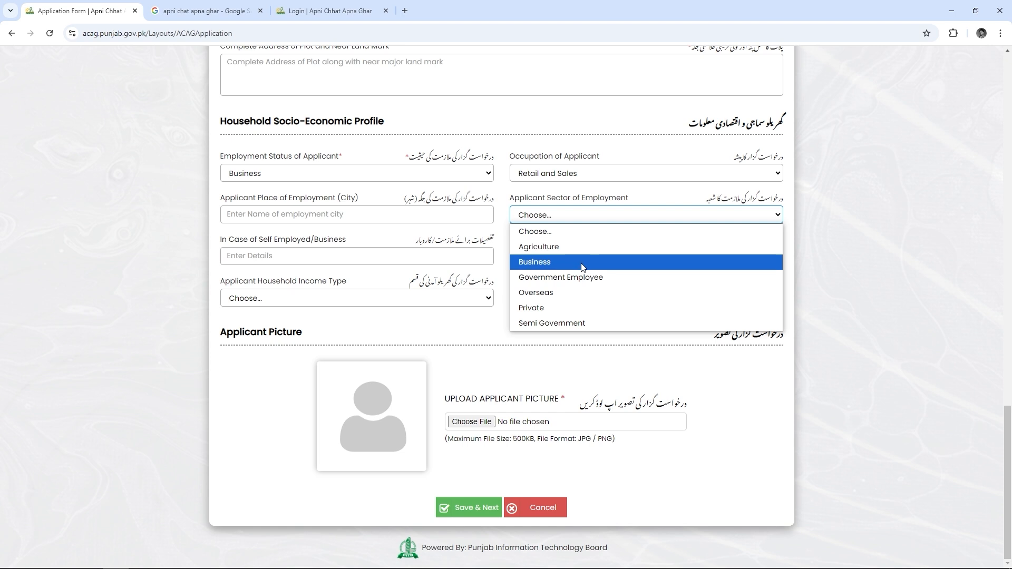
left_click(615, 214)
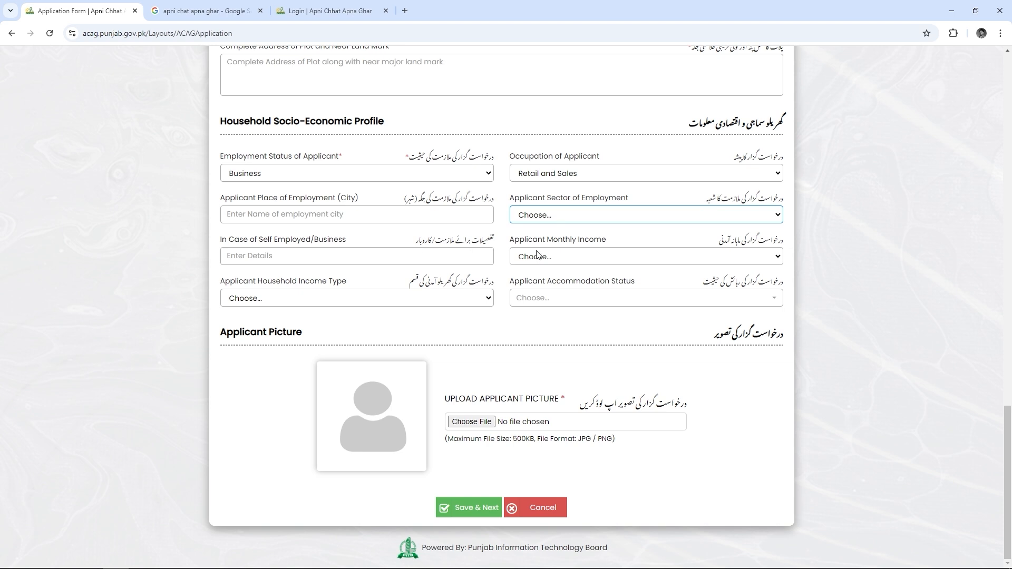
left_click(625, 254)
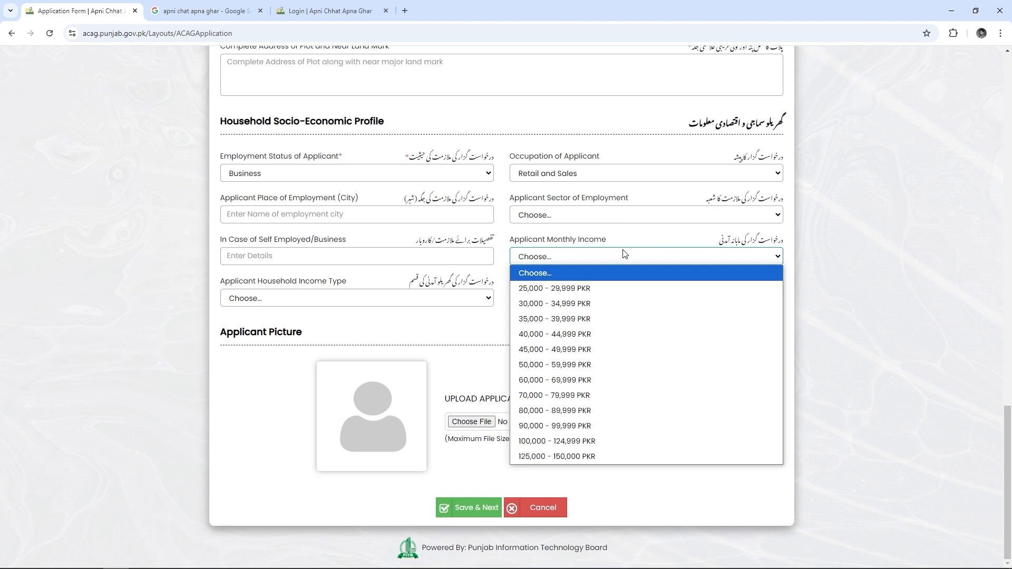
left_click(625, 254)
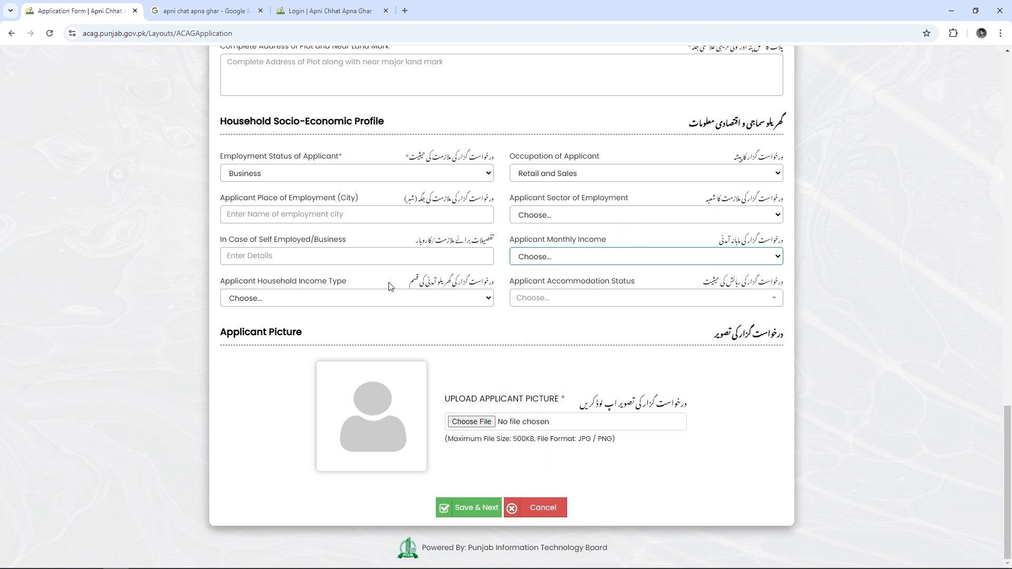
left_click(432, 300)
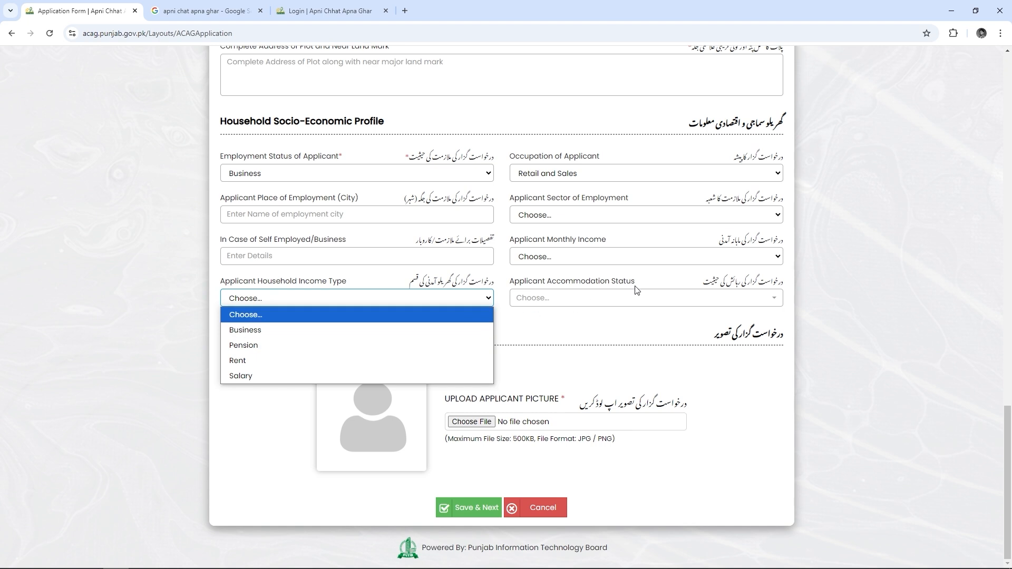
left_click(691, 300)
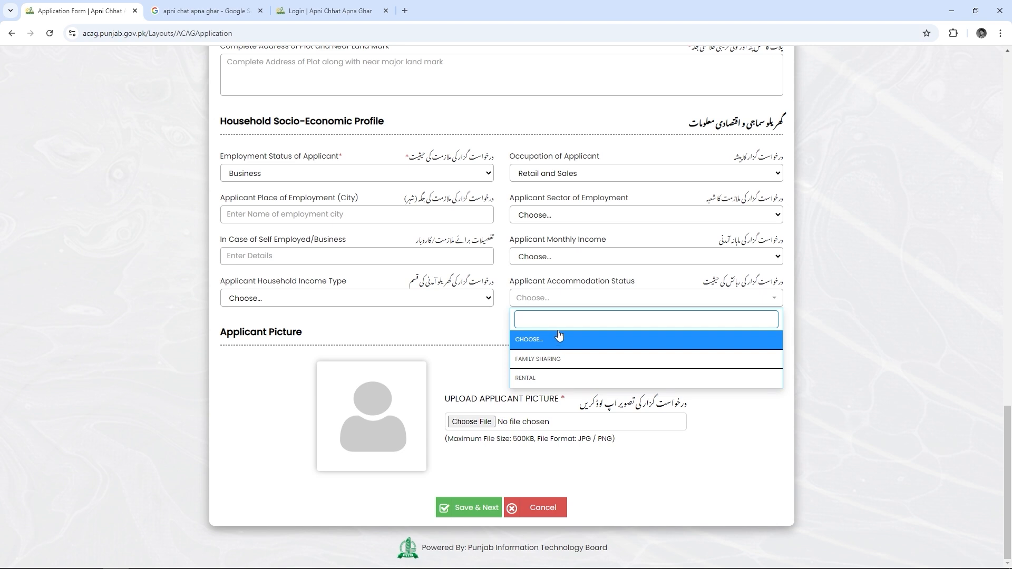
left_click(564, 305)
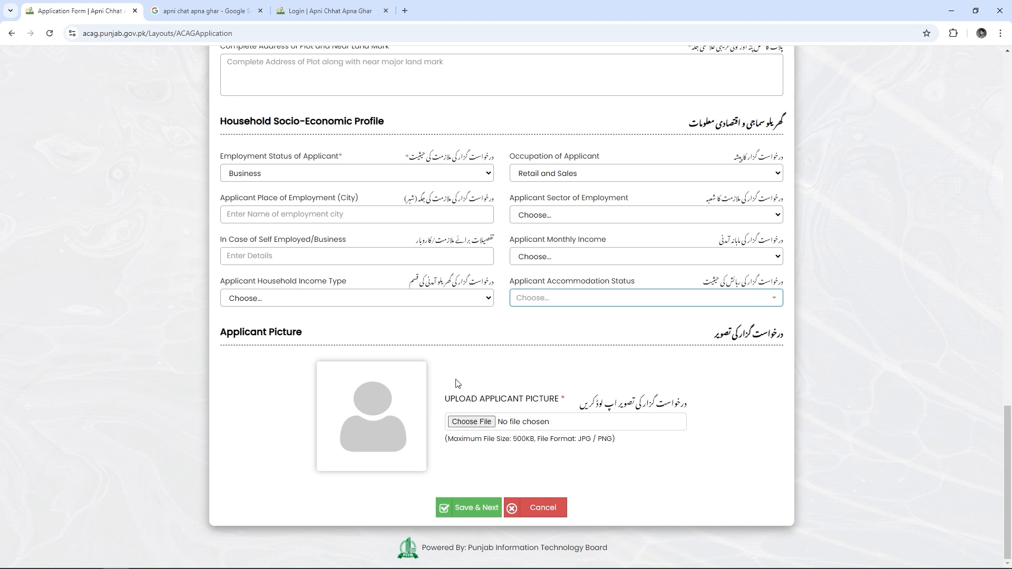
Upload Picture from the Desktop ACAG folder under Upload Applicant Picture
left_click(471, 422)
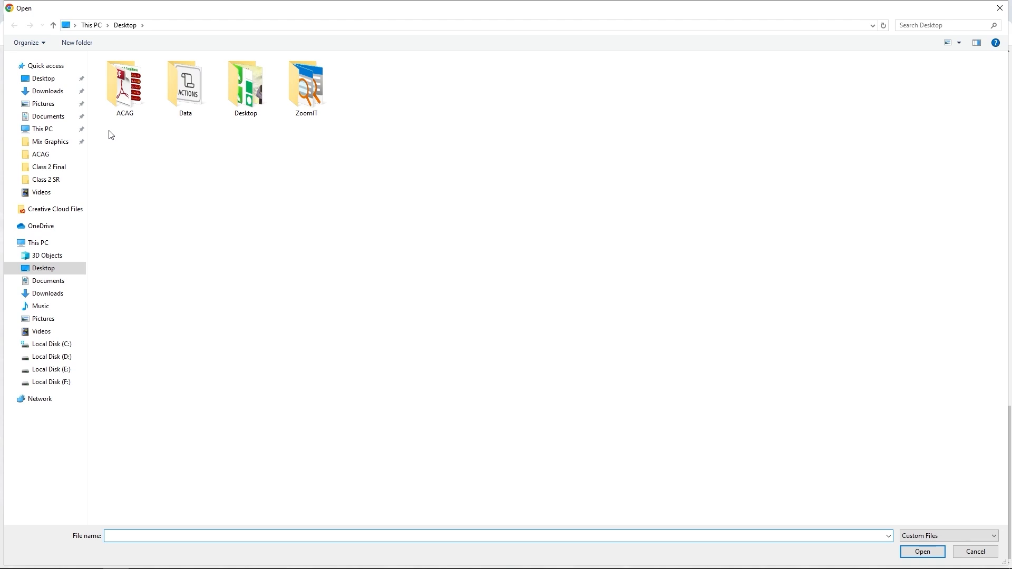
double_click(127, 95)
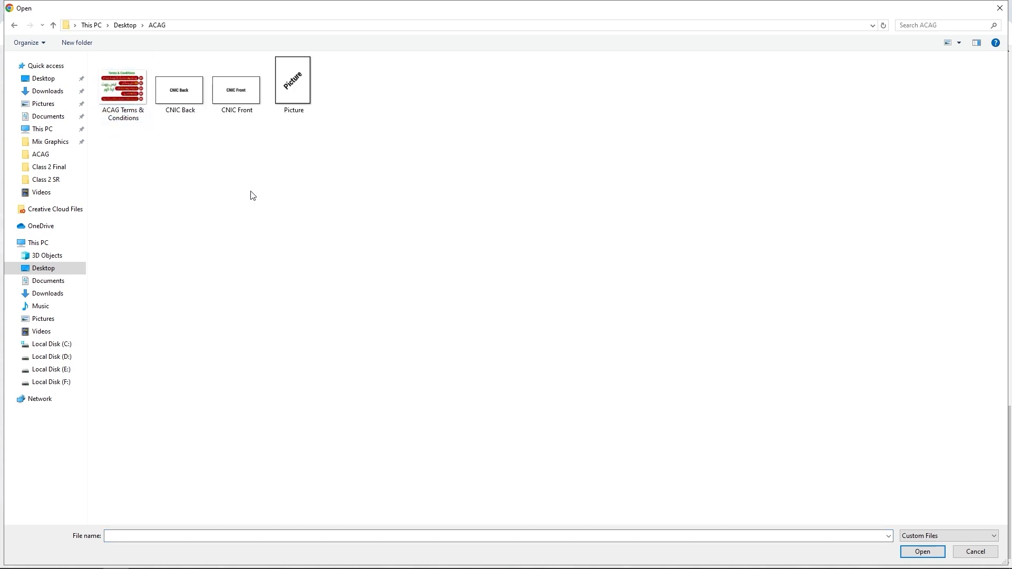
left_click(295, 91)
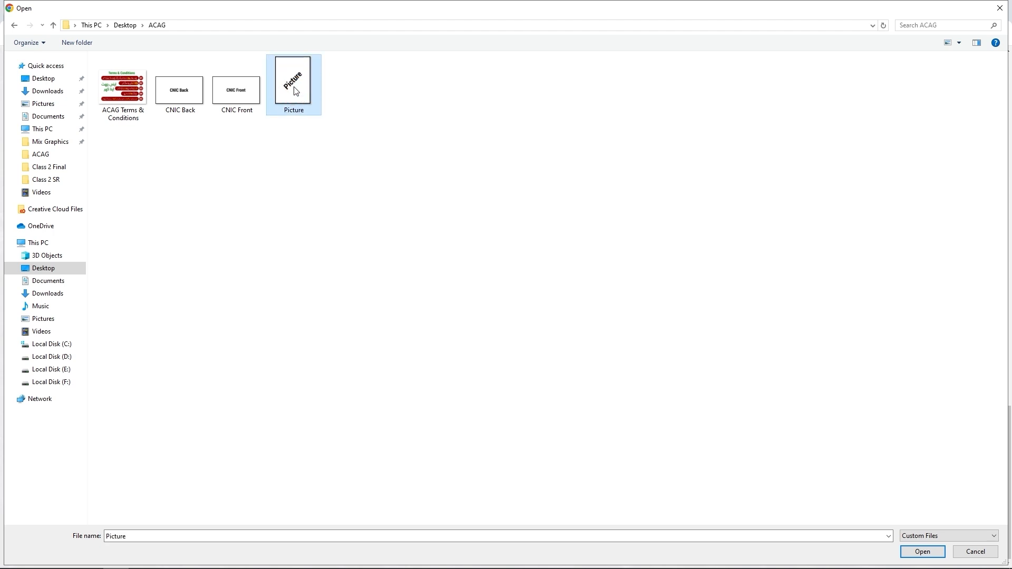
double_click(295, 91)
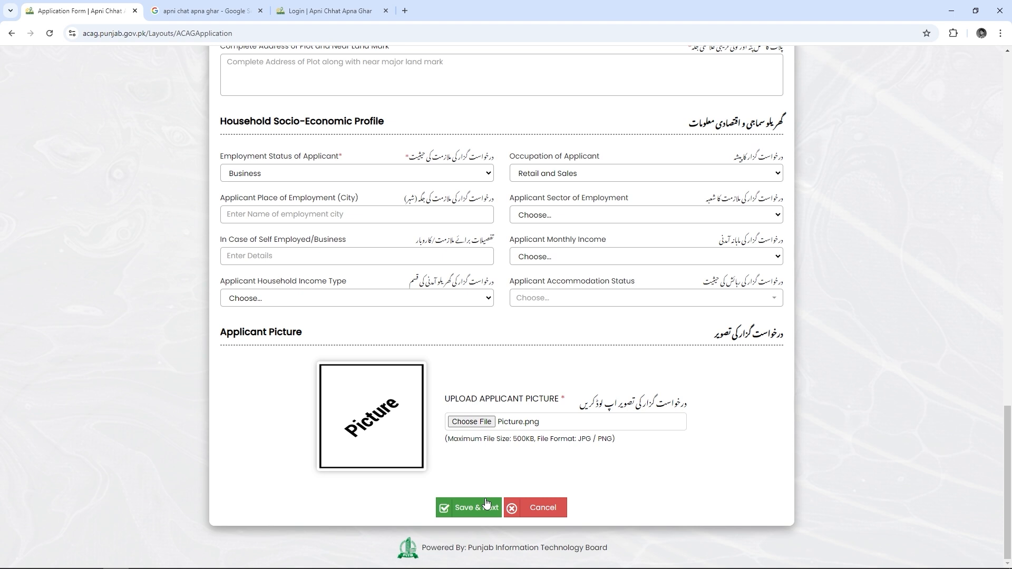
Fill the form's date field by picking a date from the calendar
left_click(486, 505)
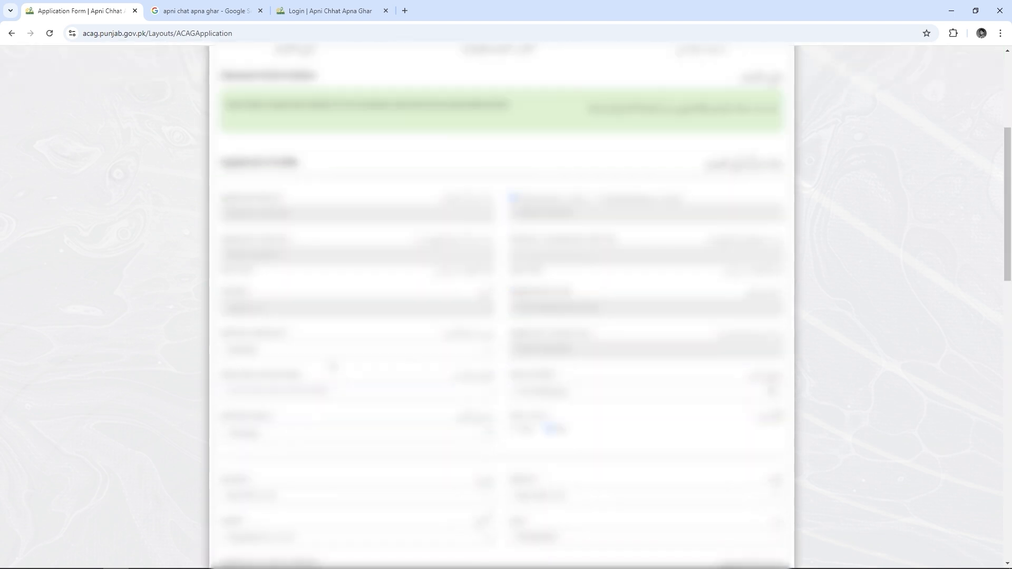
left_click(771, 390)
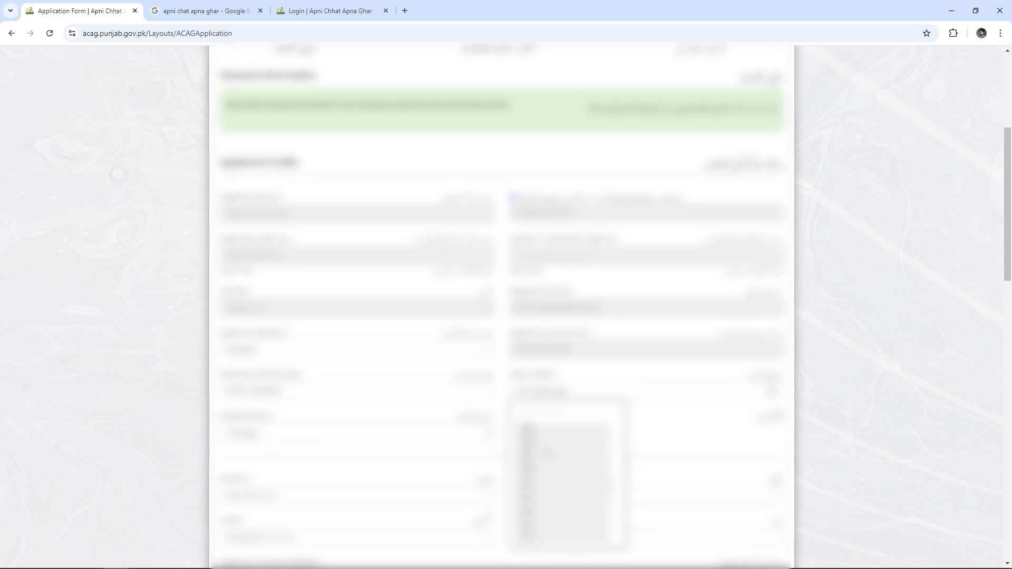
left_click(527, 433)
left_click(599, 482)
scroll(501, 316, "down", 3)
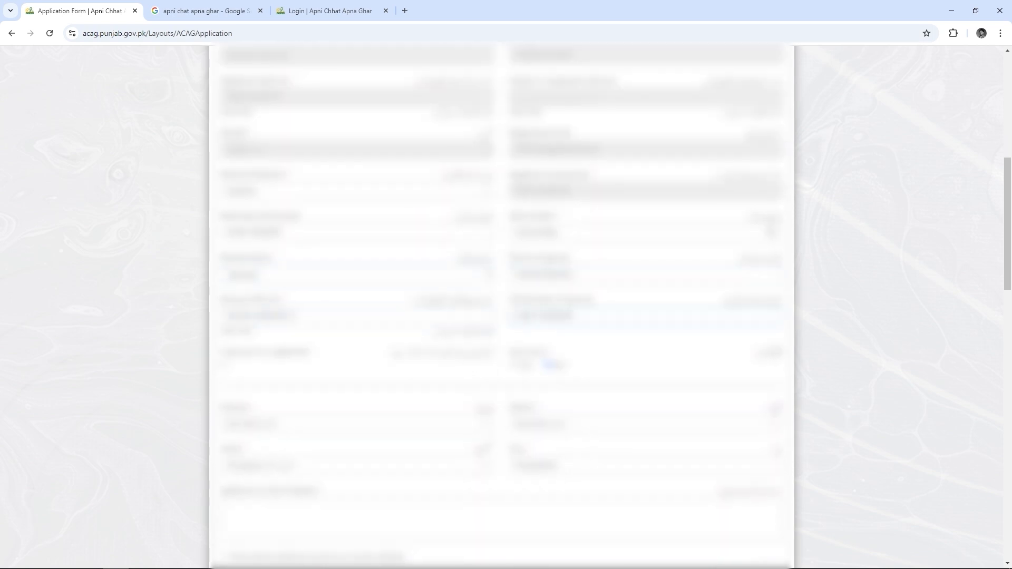
scroll(501, 316, "down", 1)
scroll(371, 345, "down", 1)
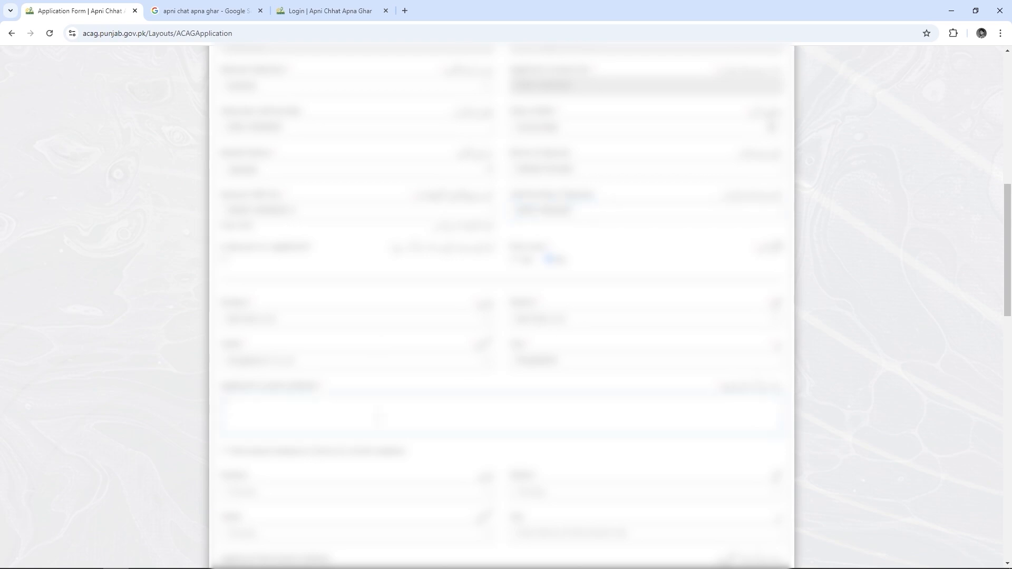
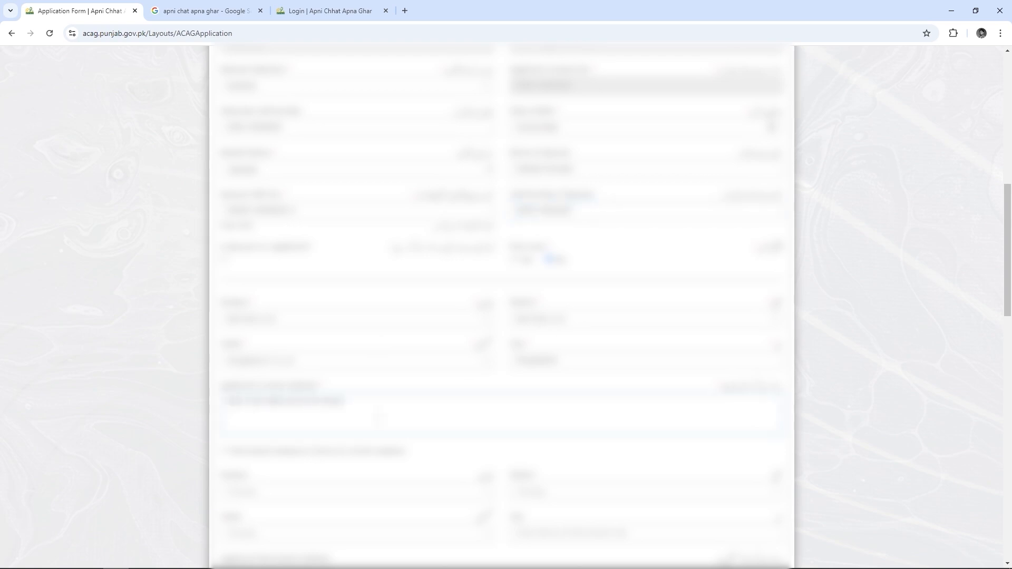
Enter the applicant's address, choose a location value, and add the property's nearby landmark
scroll(378, 417, "down", 7)
left_click(340, 234)
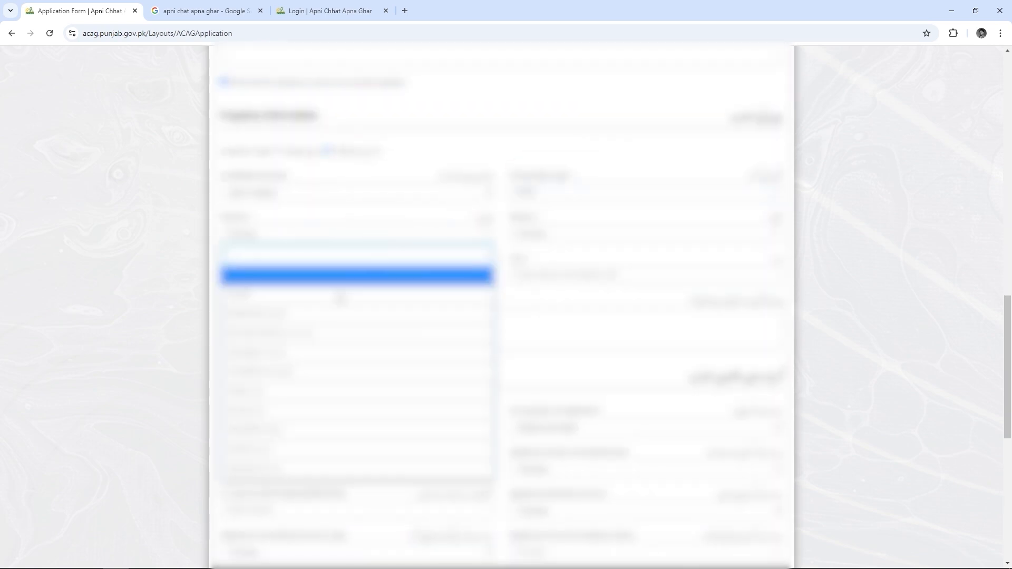
left_click(340, 299)
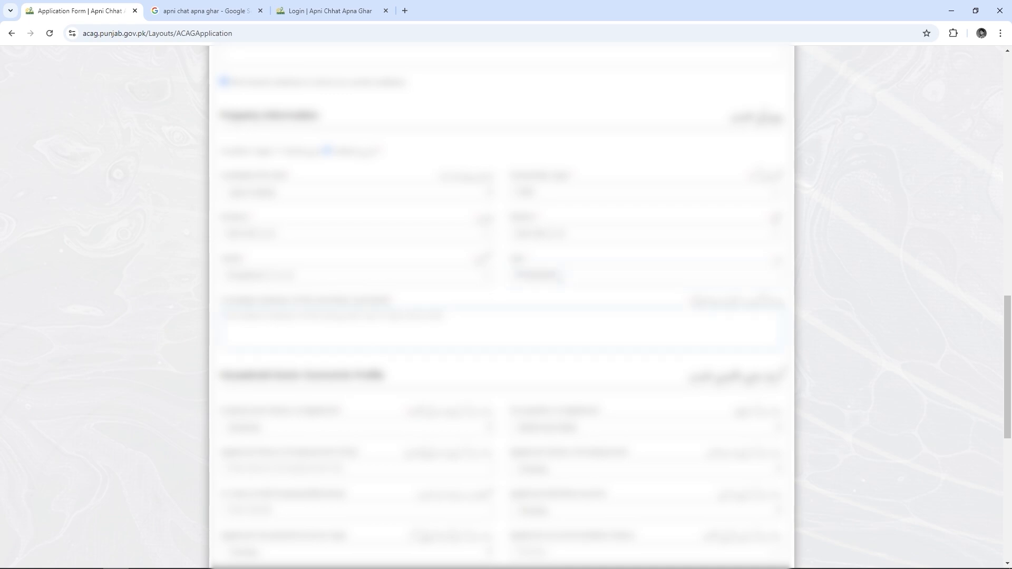
scroll(413, 272, "down", 1)
left_click(413, 272)
type("near main bazar high school")
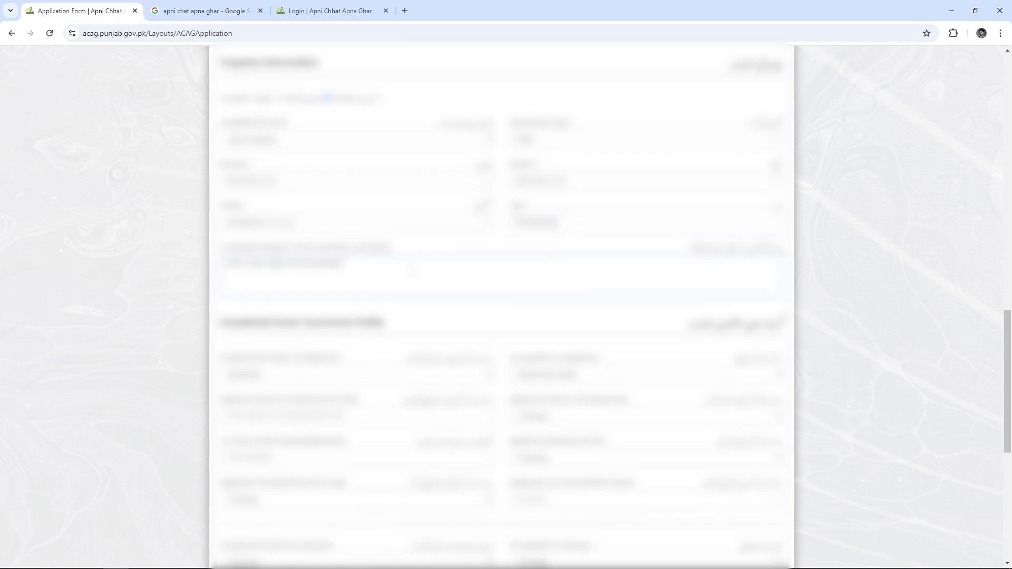
Enter employment details 'Labour' and 'Private', set two profile dropdowns, and enter monthly income 50000
scroll(413, 272, "down", 3)
left_click(369, 310)
type("Labour")
scroll(370, 310, "down", 1)
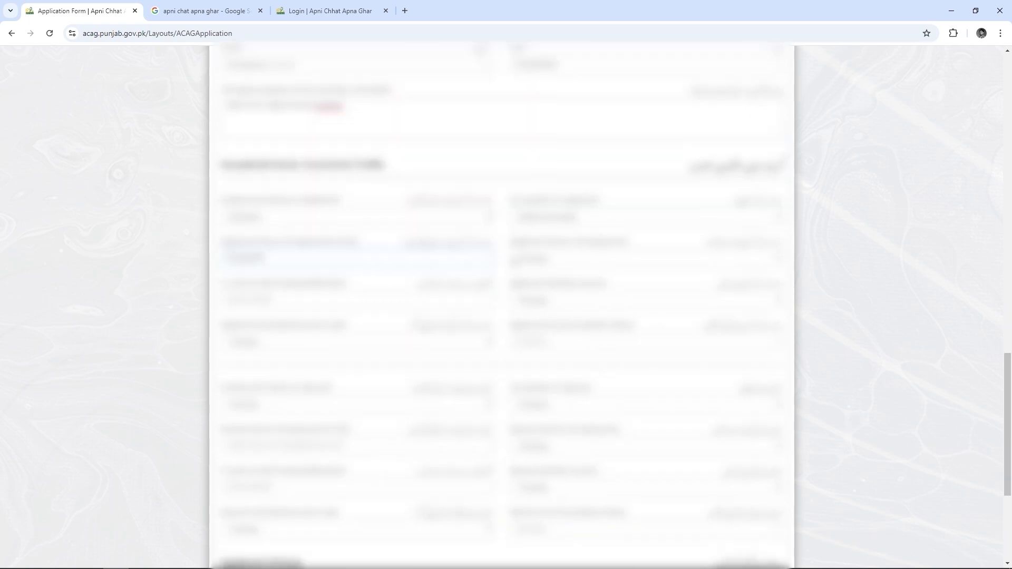
key("Tab")
scroll(501, 306, "down", 2)
type("Private")
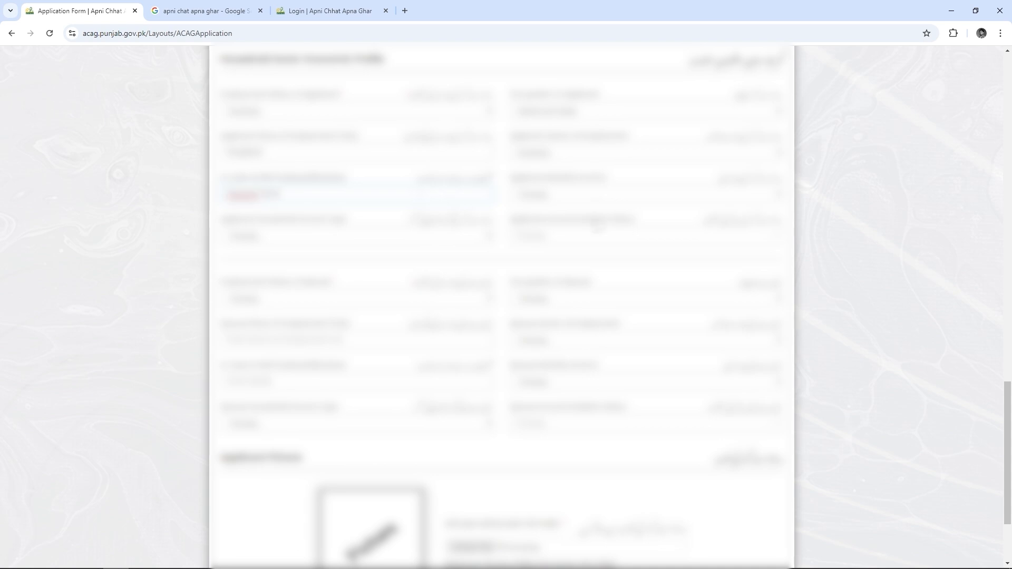
left_click(643, 194)
left_click(643, 271)
left_click(397, 241)
left_click(393, 266)
left_click(554, 240)
type("50000")
Set spouse employment status to House Wife and spouse accommodation to Family Sharing
scroll(475, 247, "down", 1)
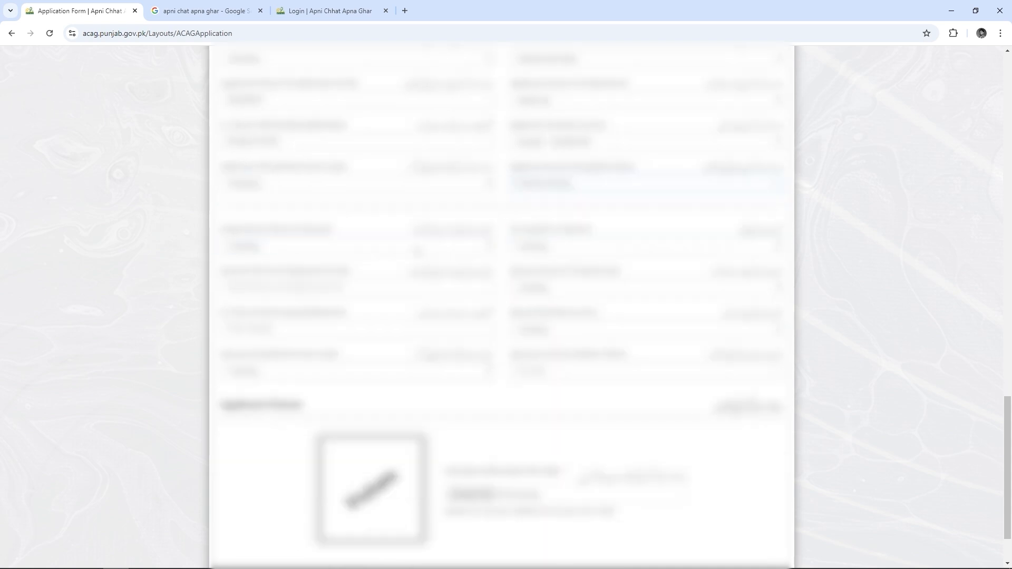
left_click(418, 247)
left_click(379, 248)
left_click(379, 284)
left_click(532, 302)
left_click(525, 351)
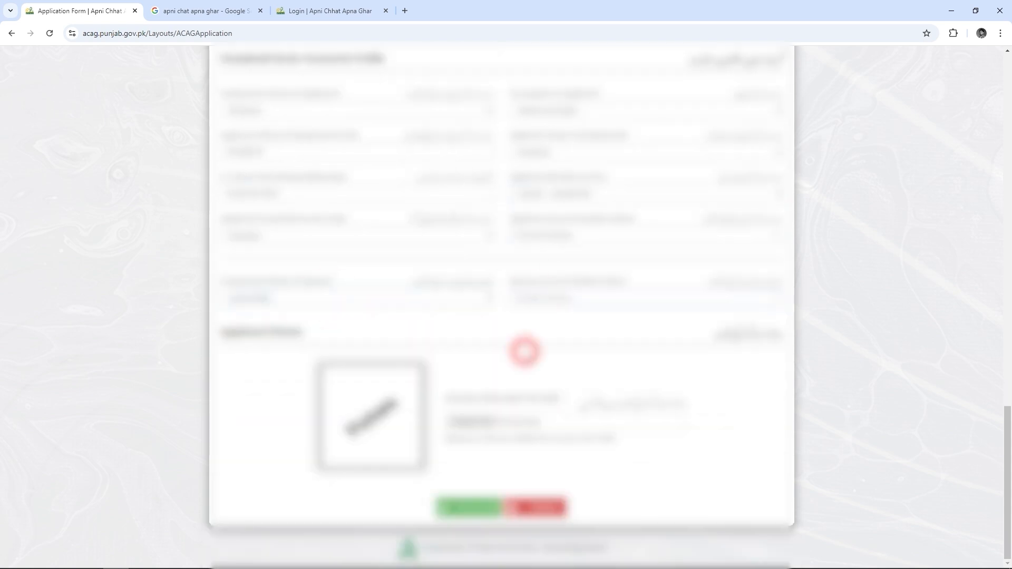
Save the general information with Save & Next, cancelling once, then saving again and confirming OK
left_click(469, 507)
left_click(596, 100)
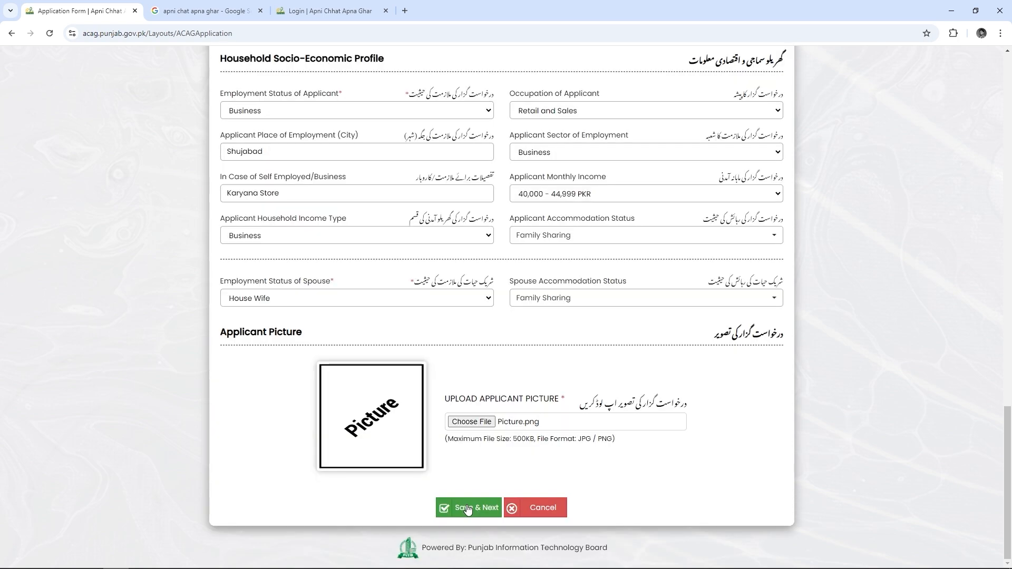
left_click(467, 510)
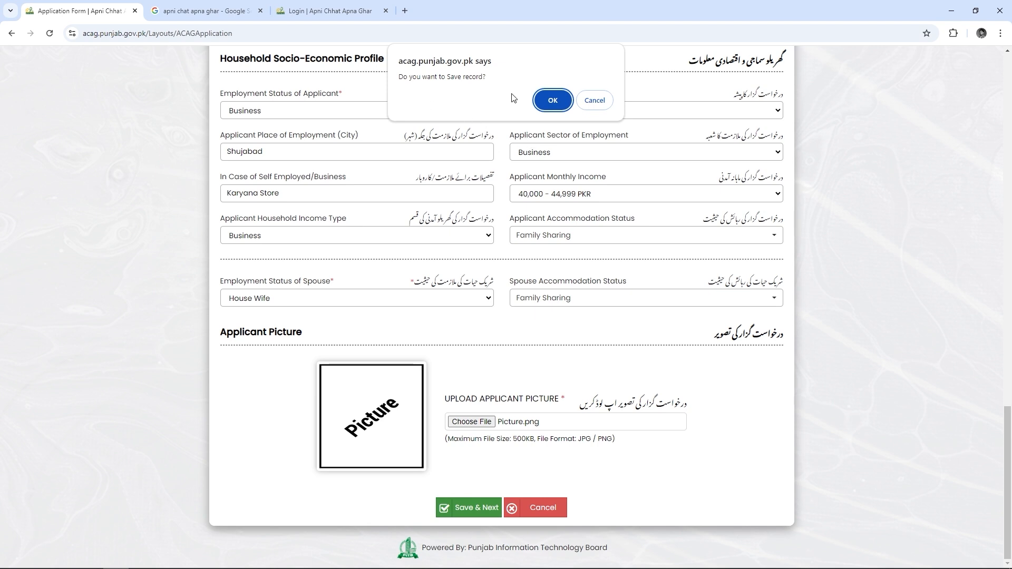
left_click(551, 100)
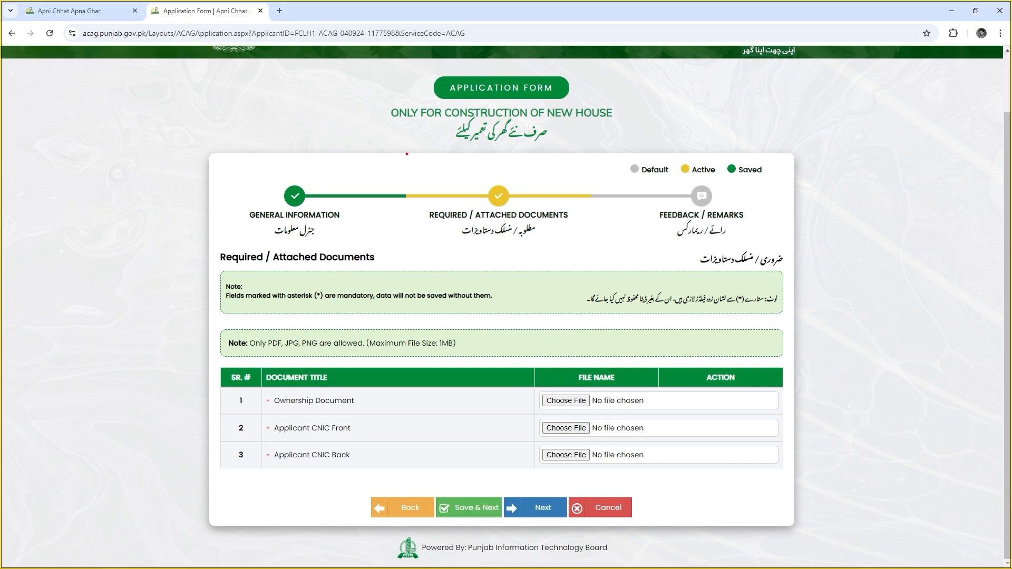
left_click_drag(407, 154, 587, 268)
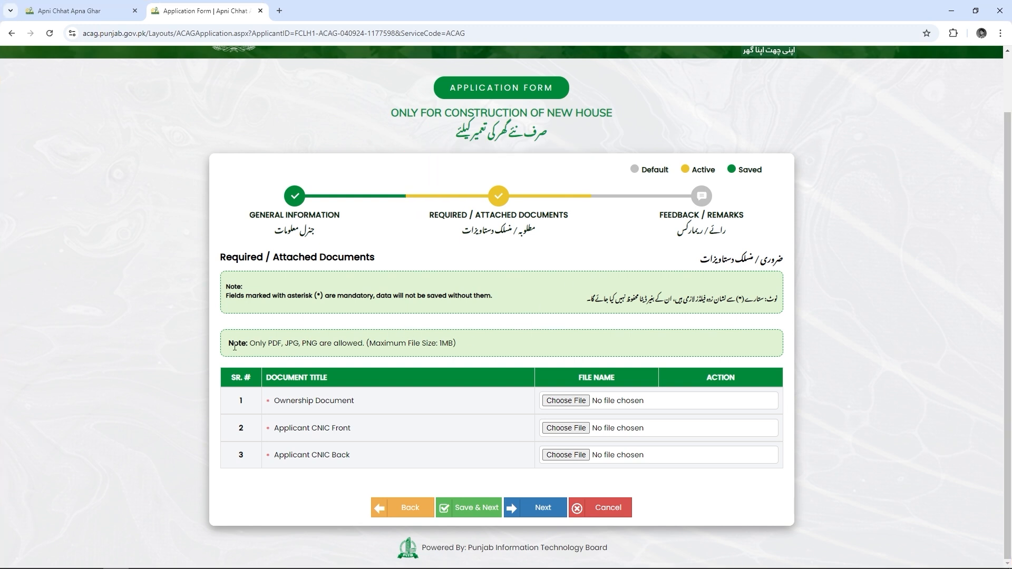
left_click_drag(229, 345, 476, 343)
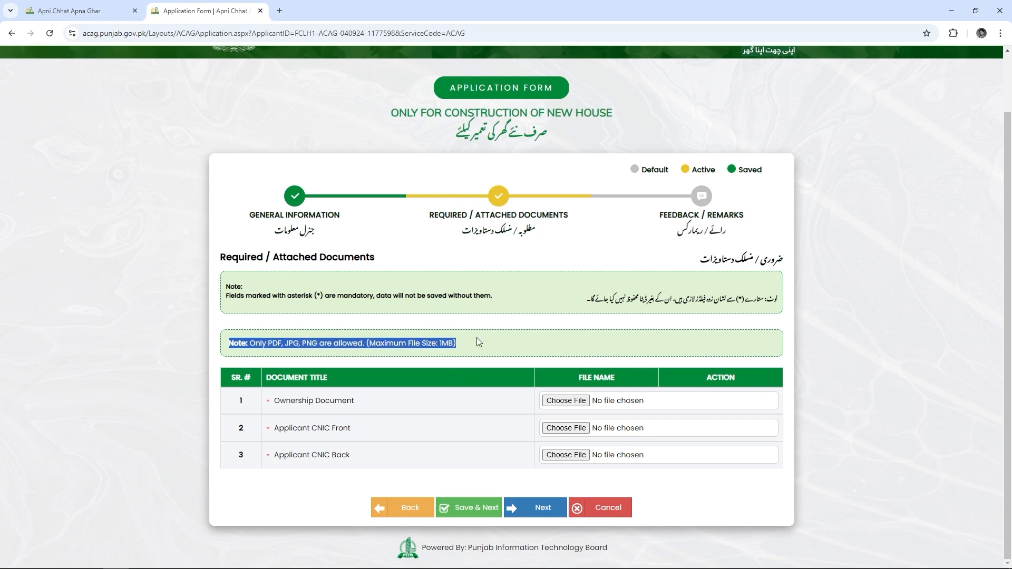
left_click(477, 339)
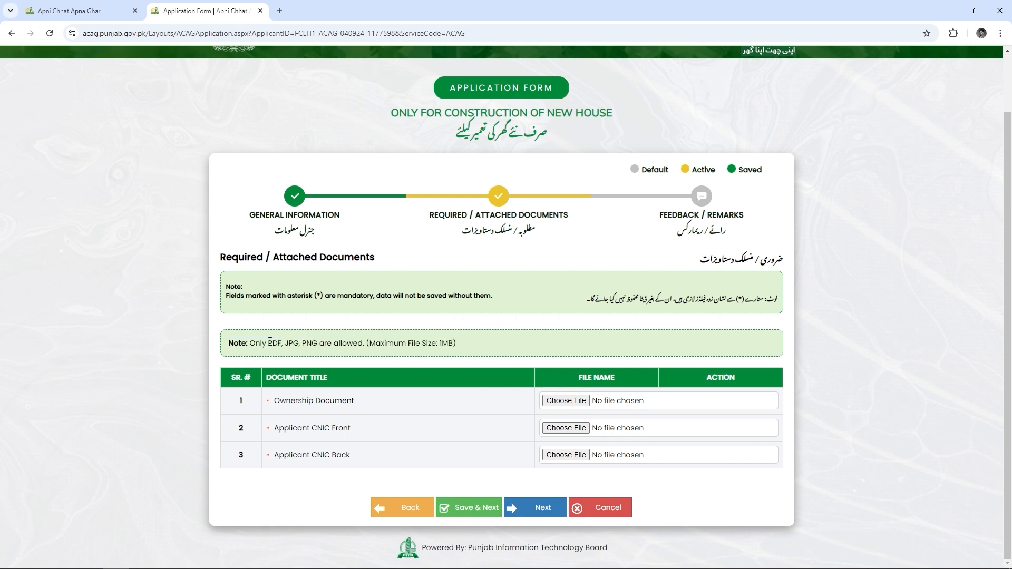
left_click_drag(269, 343, 347, 344)
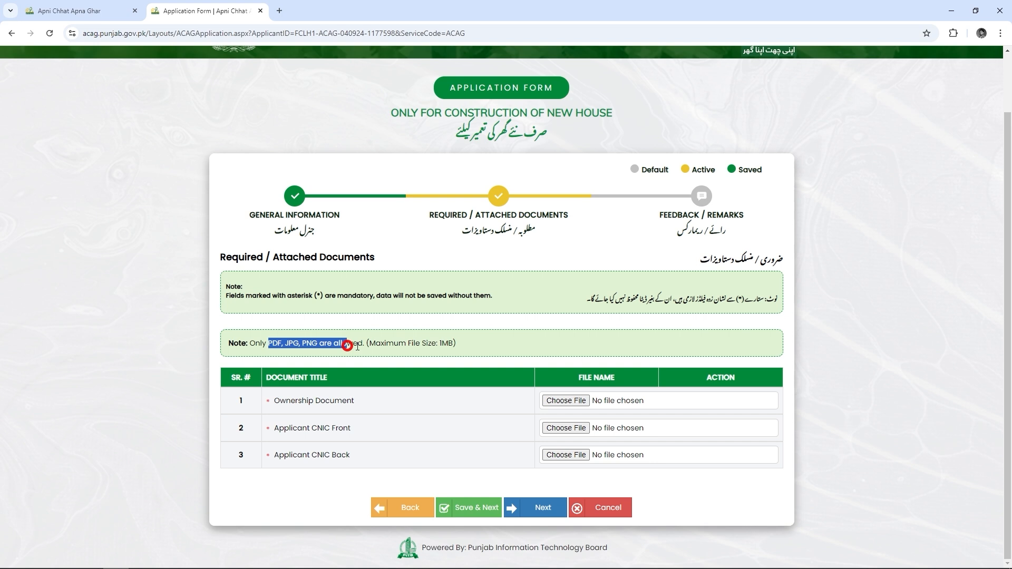
left_click(497, 348)
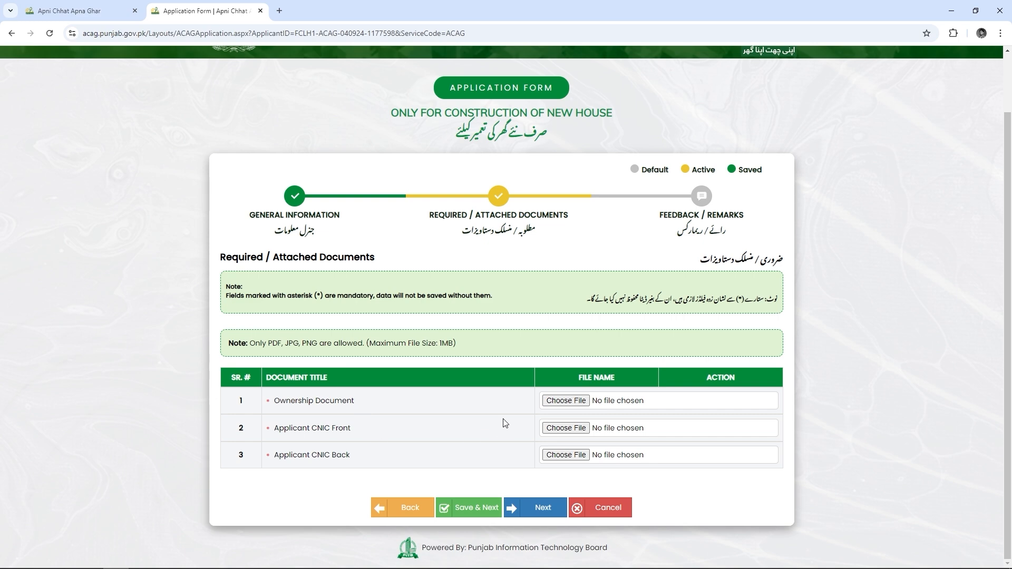
Upload the Property Documents PDF, CNIC Front and CNIC Back images, then Save & Next
left_click(560, 404)
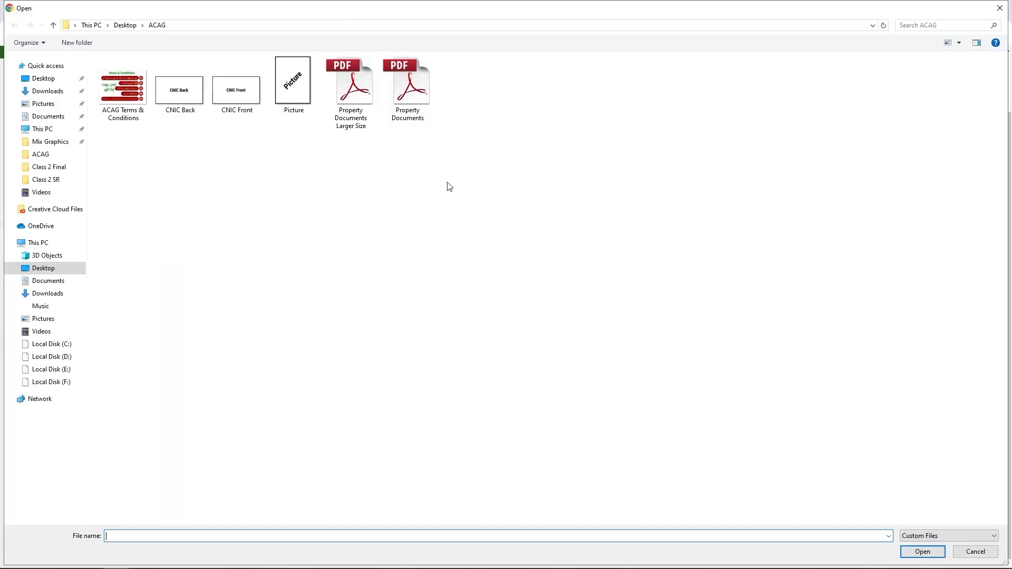
left_click(414, 87)
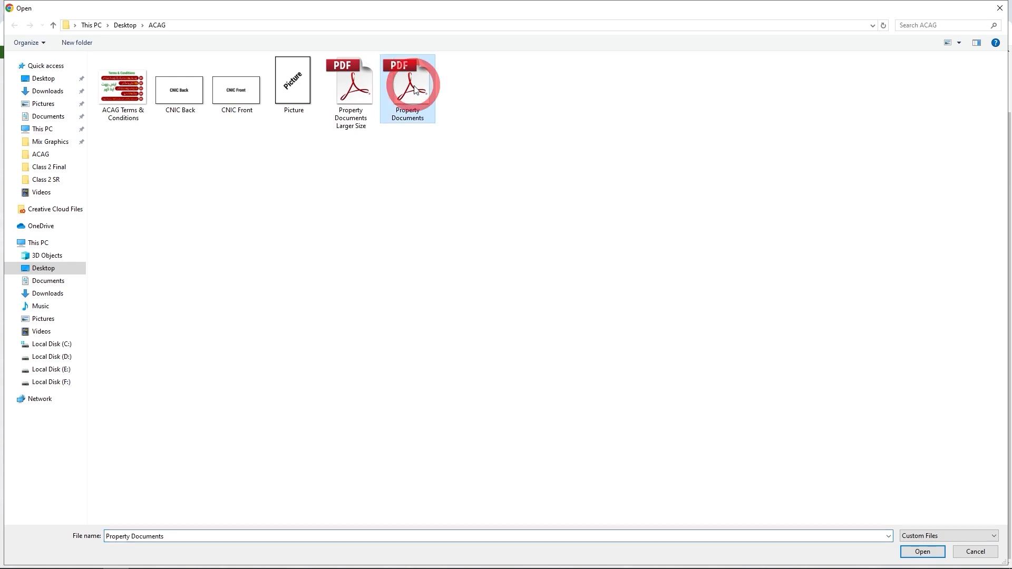
left_click(415, 88)
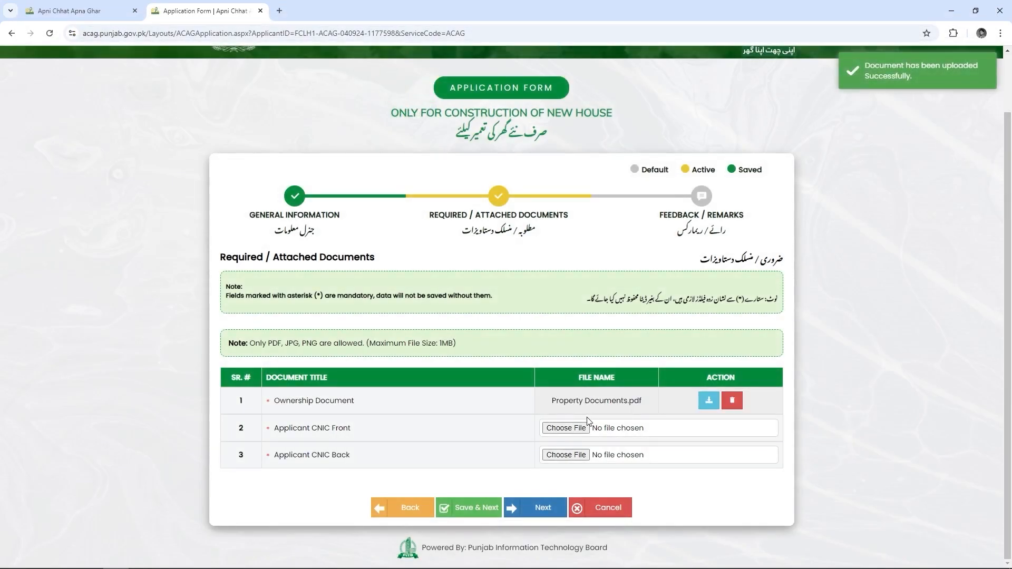
left_click(555, 427)
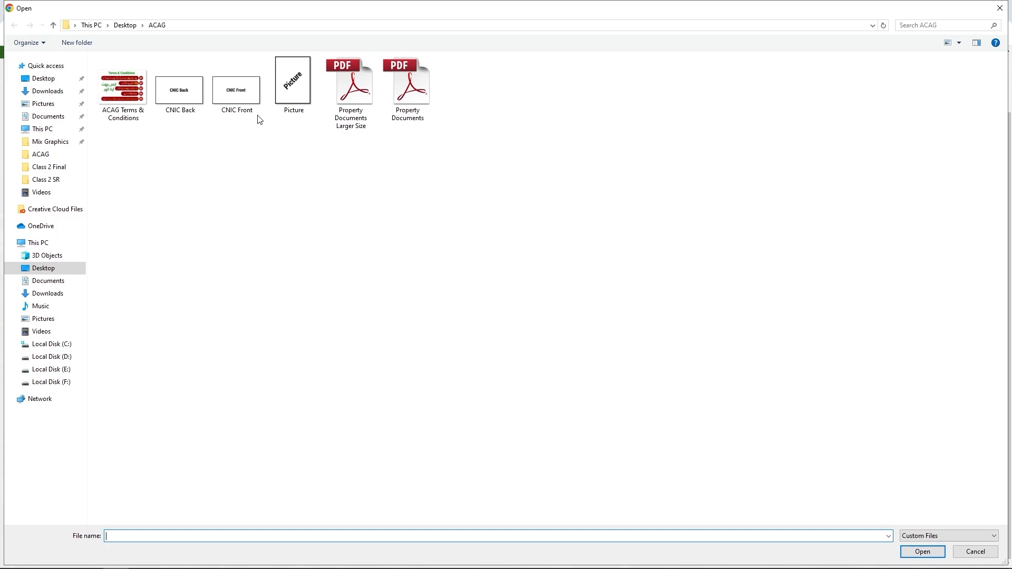
double_click(236, 87)
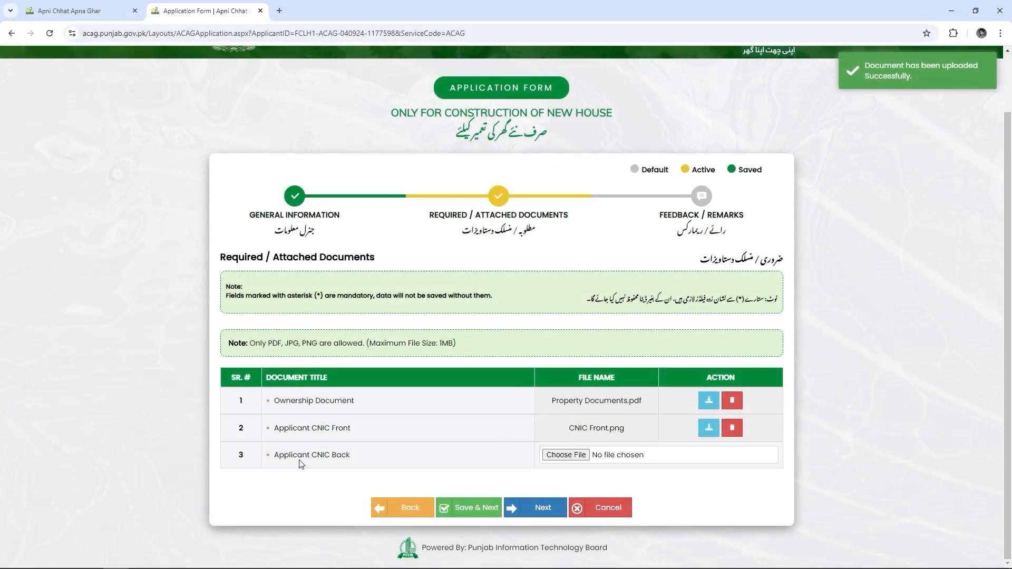
left_click(566, 455)
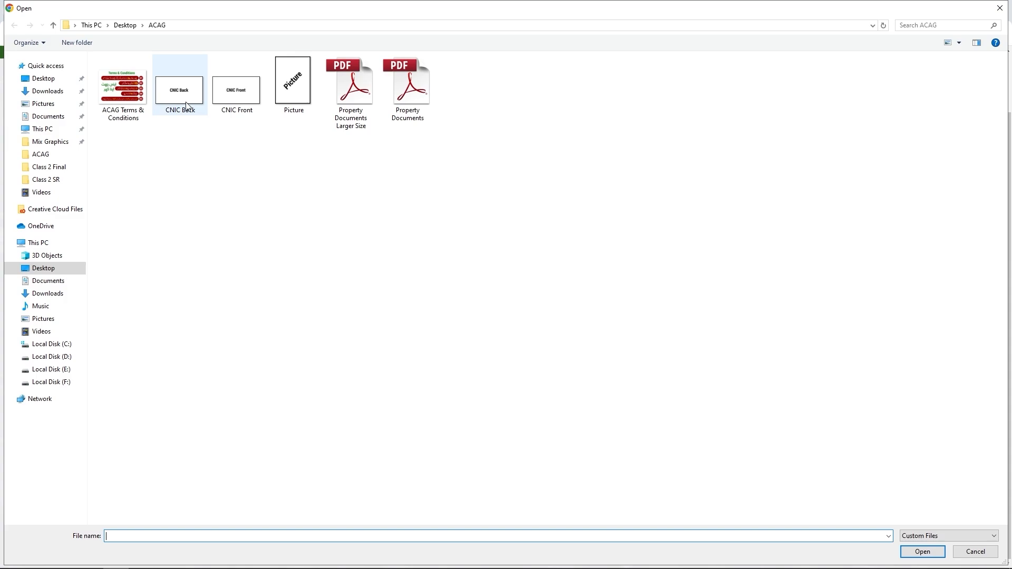
double_click(182, 98)
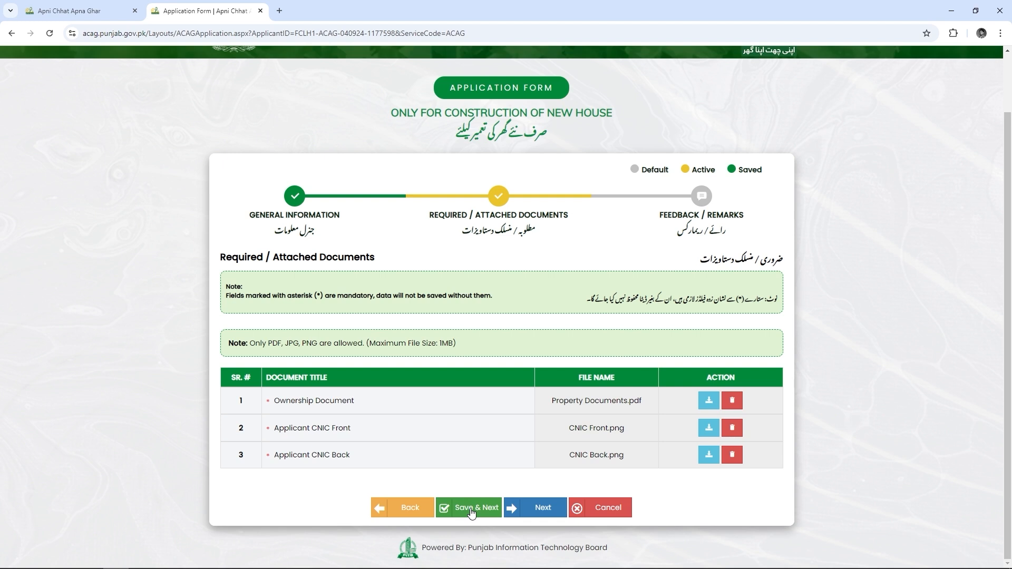
left_click(470, 510)
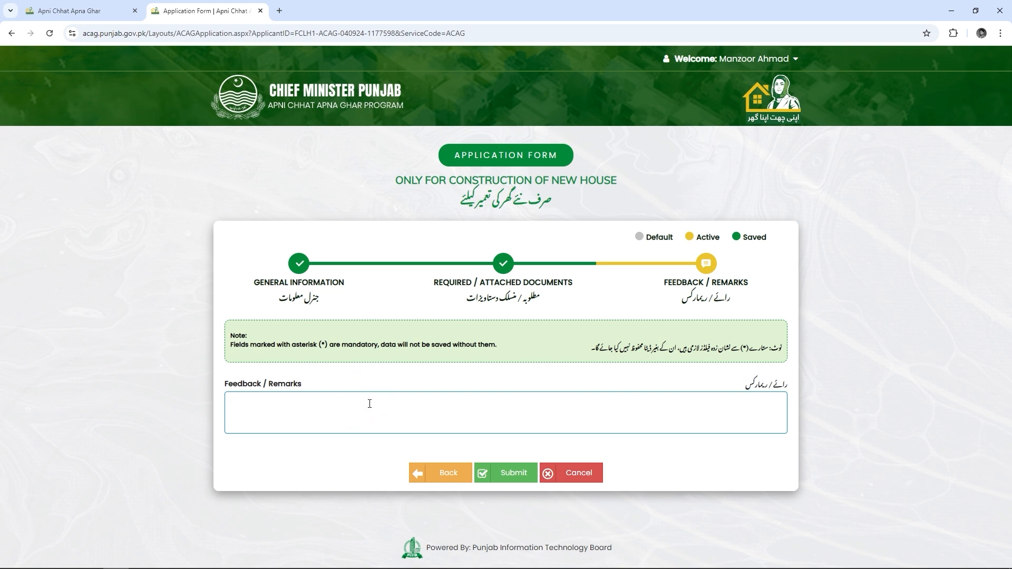
Enter the remark 'HAVE 5 MARLA PLOT I WANT TO BUILD Y MY HOUSE THERE THATS WHY I NEED LOAN' and submit
type("HAVE ")
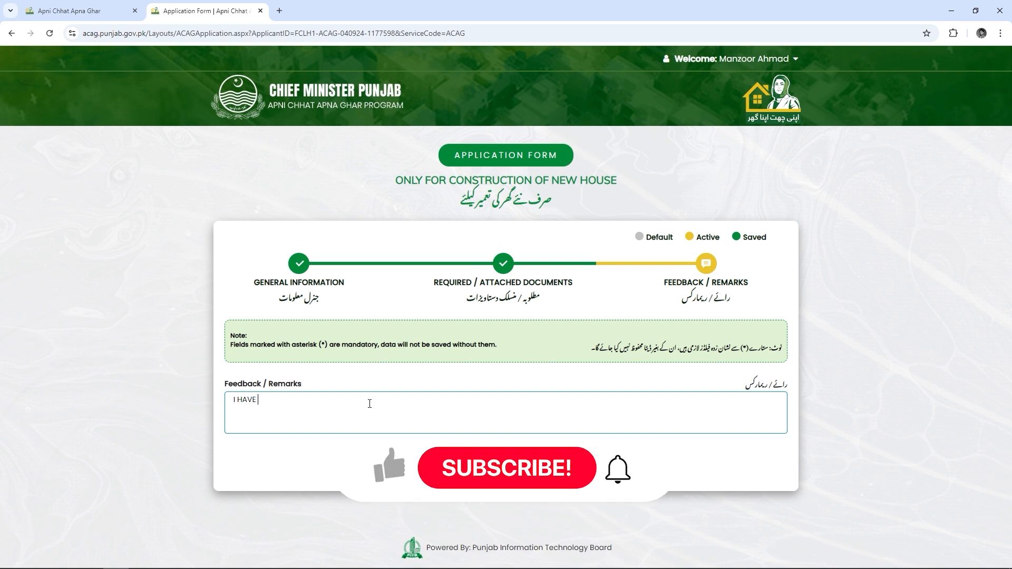
type("5 MARLA P")
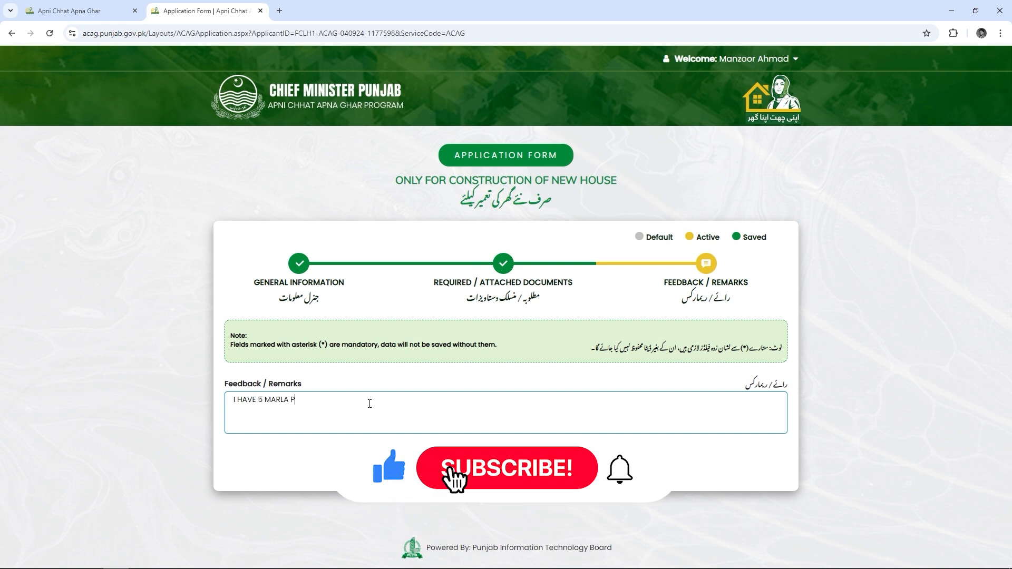
type("LOT I WAN")
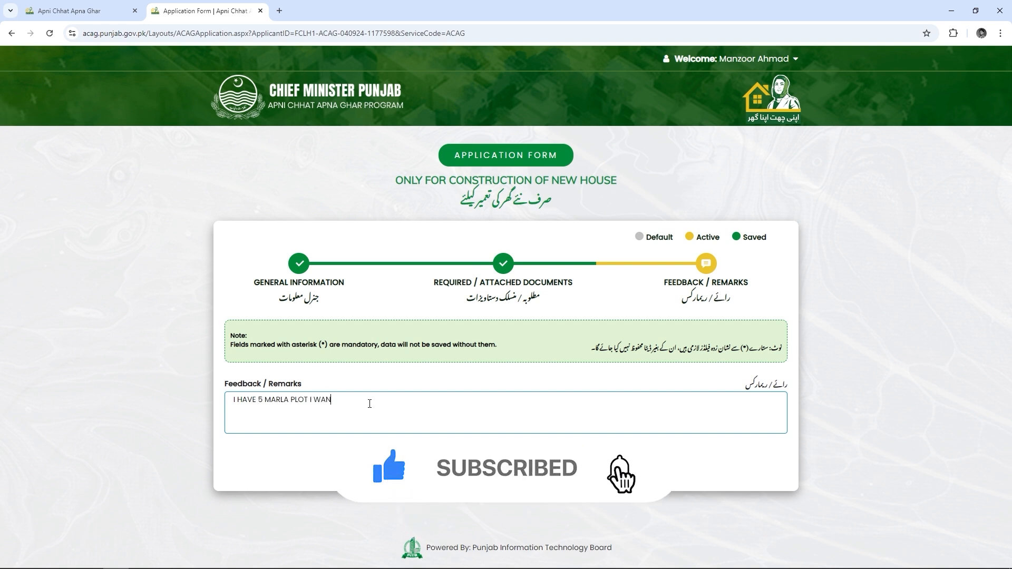
type("T TO BUILD")
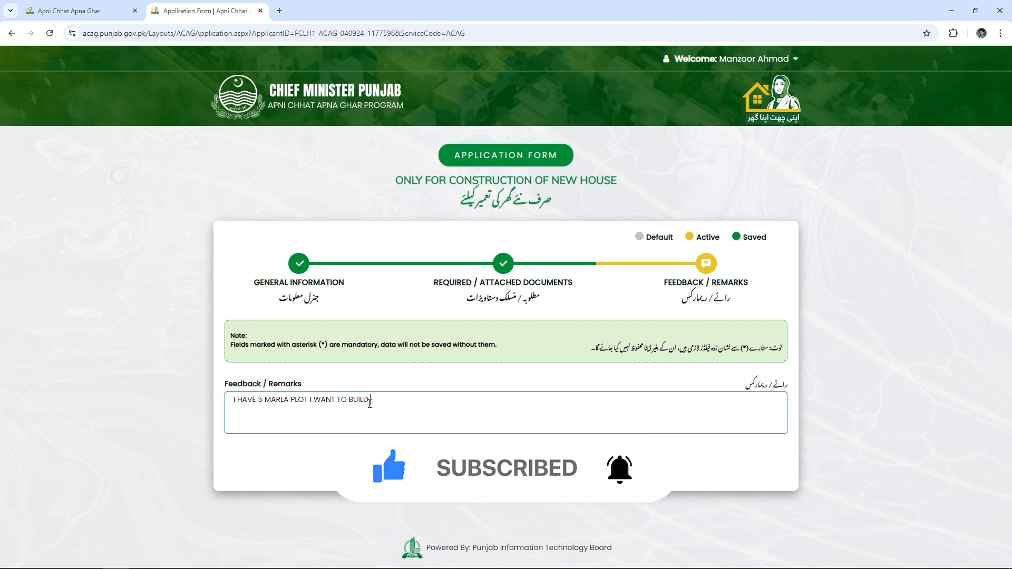
type(" Y MY HOUSE THERE T")
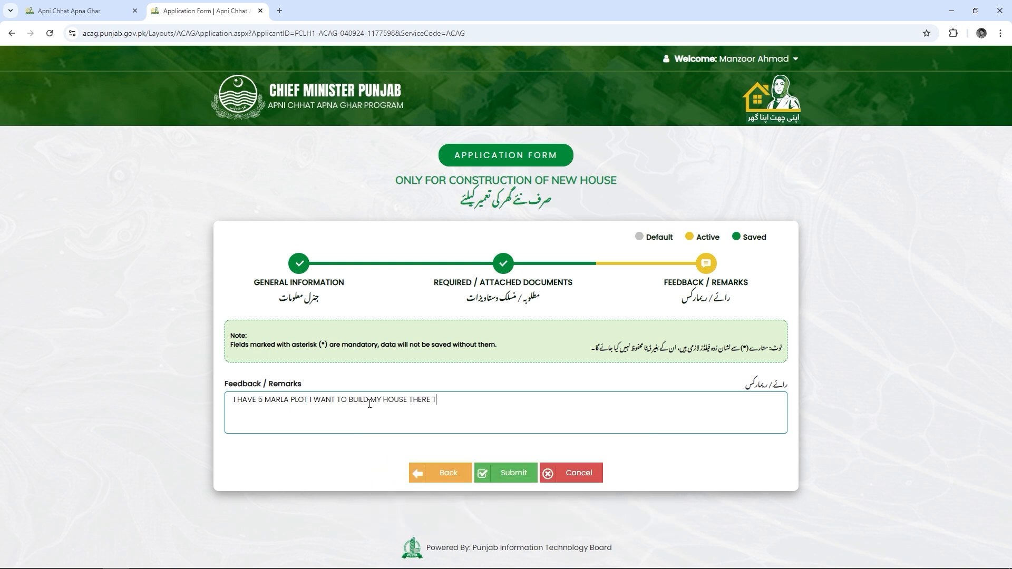
type("HATS WHY I NEED LOAN")
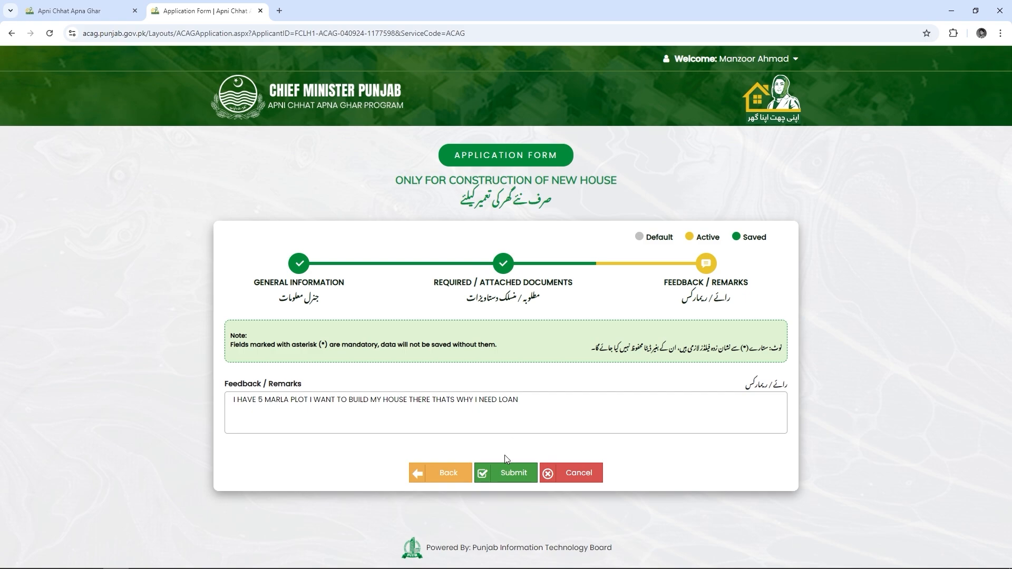
left_click(506, 477)
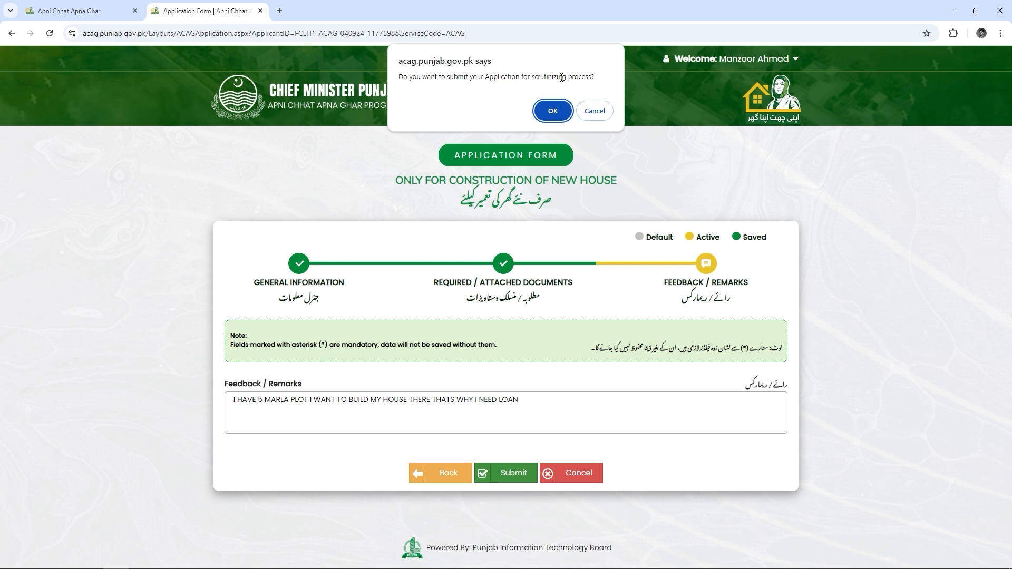
Confirm sending the application for scrutiny and agree to the Terms & Conditions
left_click(551, 108)
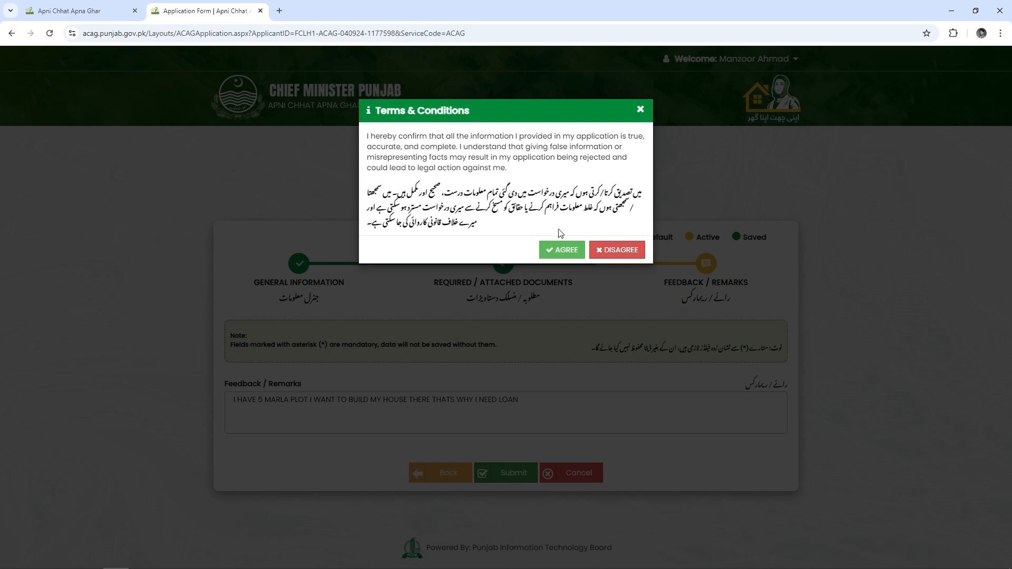
left_click(560, 249)
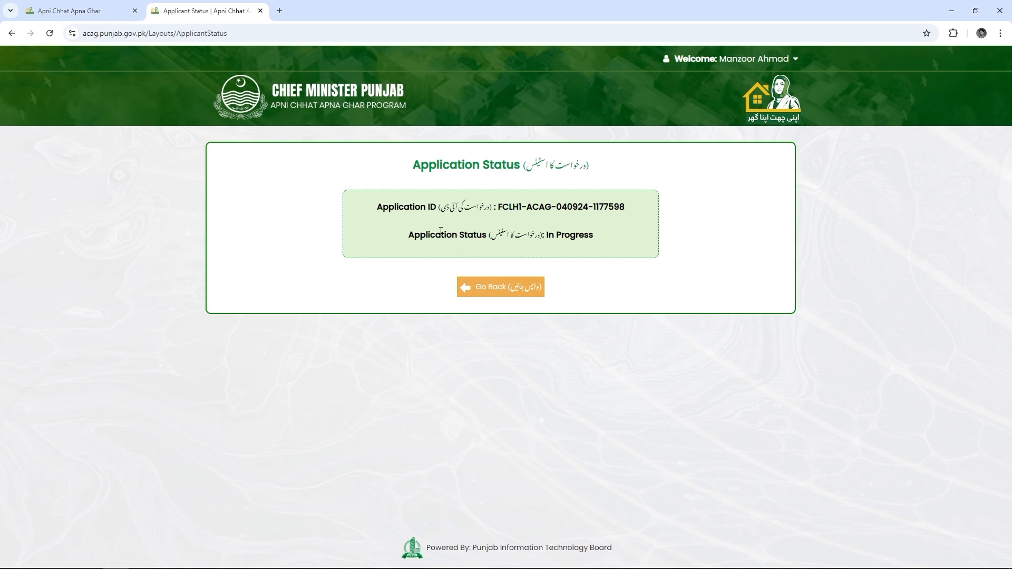
Open a new Google start-page tab beside the Applicant Status tab
key("ctrl+t")
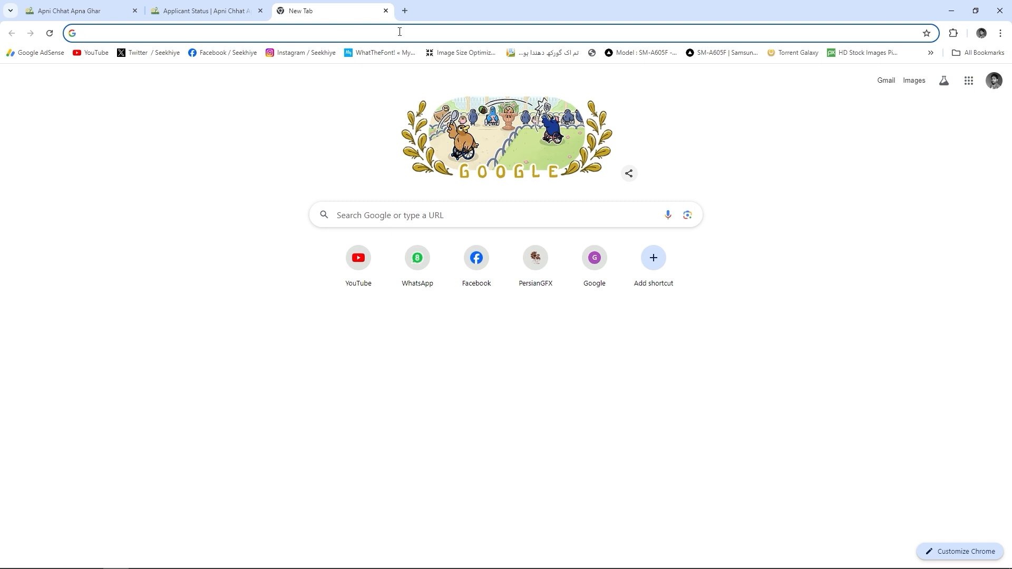
Search Google for 'pdf compressor', open iLovePDF's Compress PDF page and select files from the ACAG folder
type("pdf compressor")
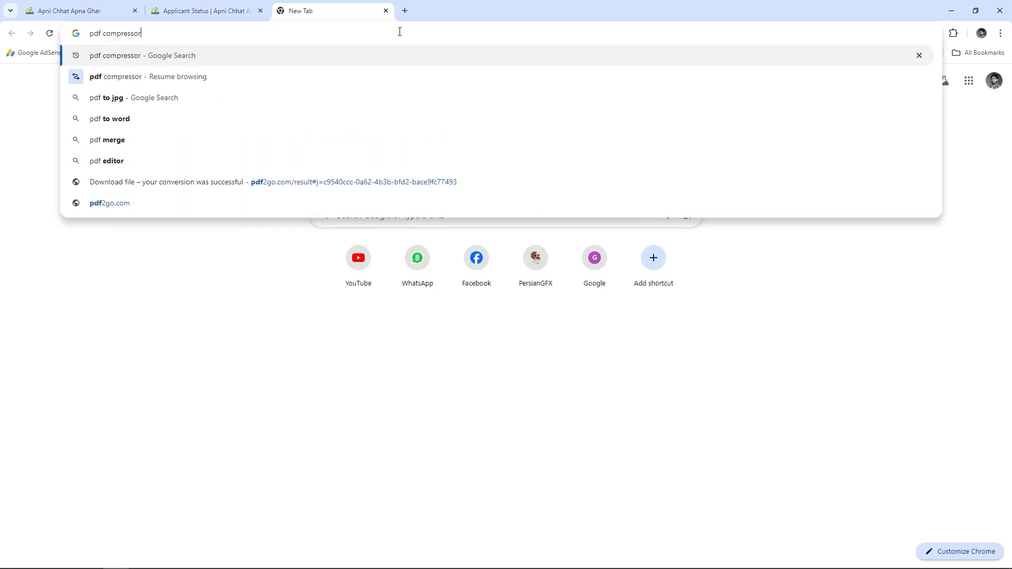
key("Return")
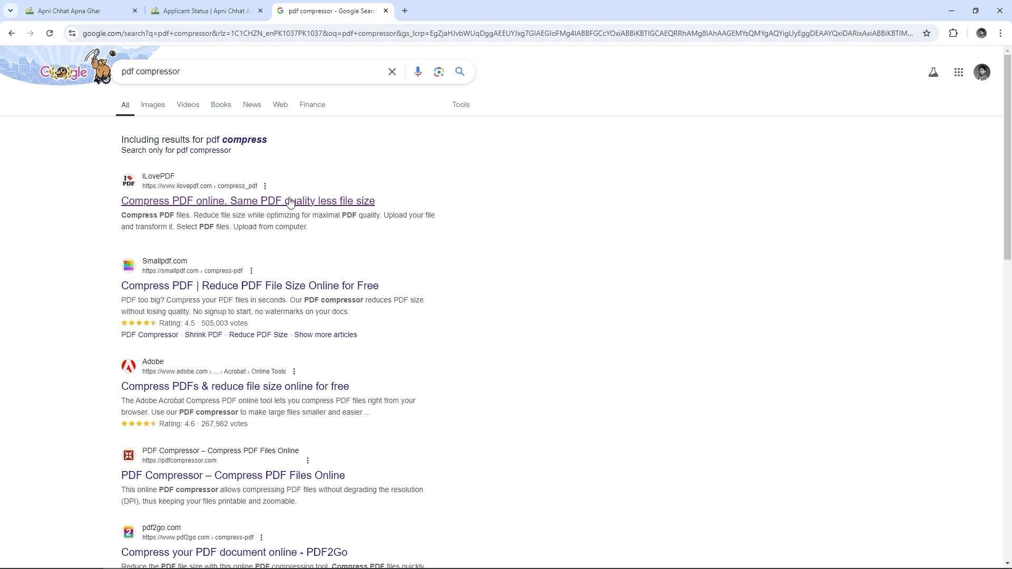
left_click(267, 205)
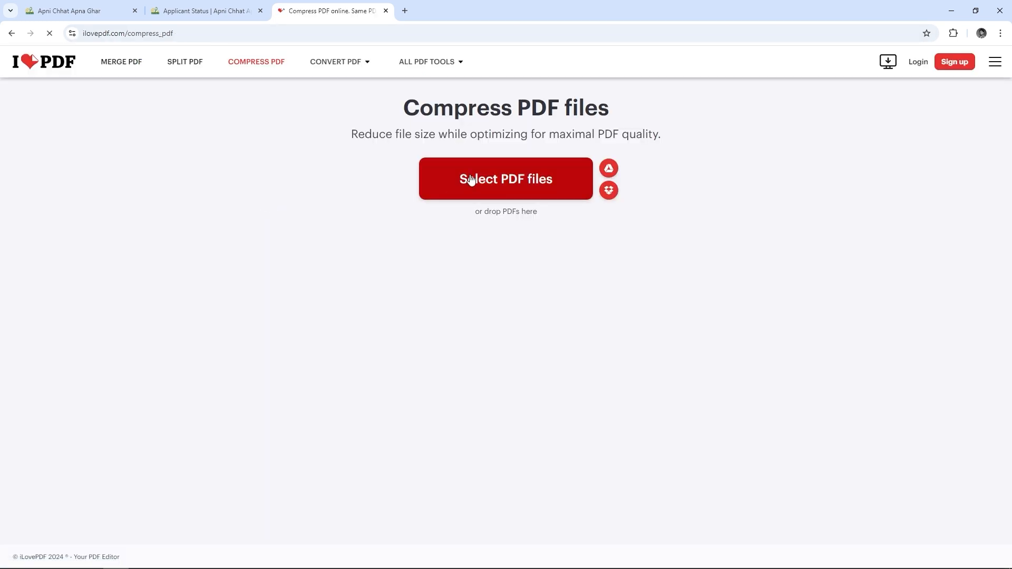
left_click(475, 183)
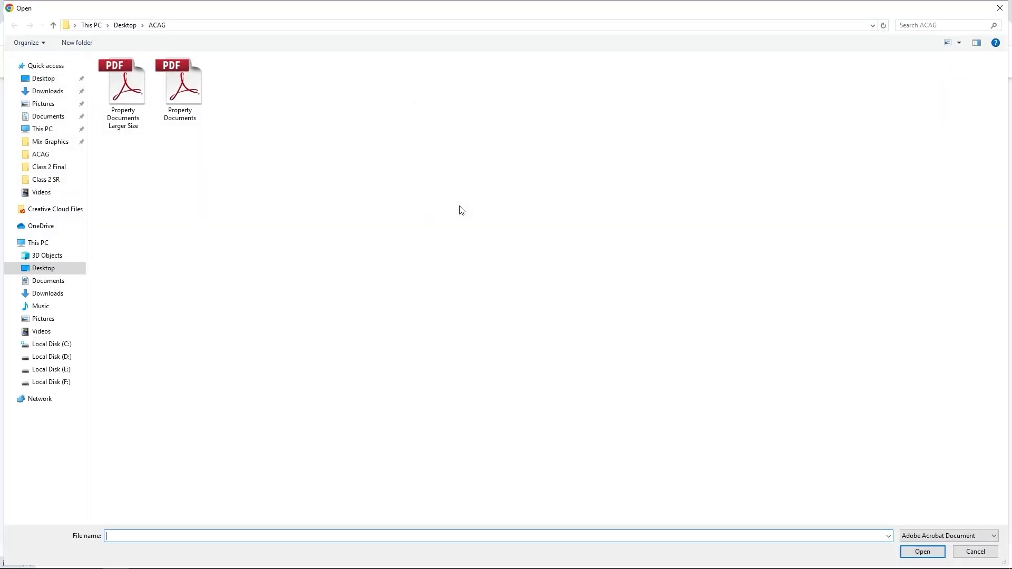